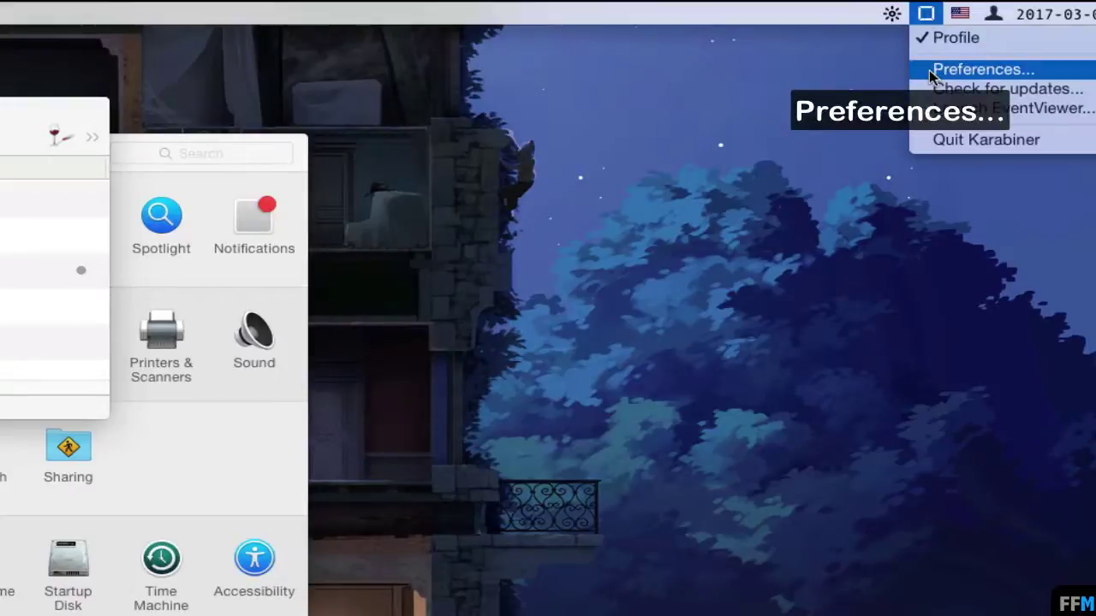
# Open Karabiner's custom settings file private.xml in TextEdit from the Karabiner preferences.
pyautogui.click(931, 70)
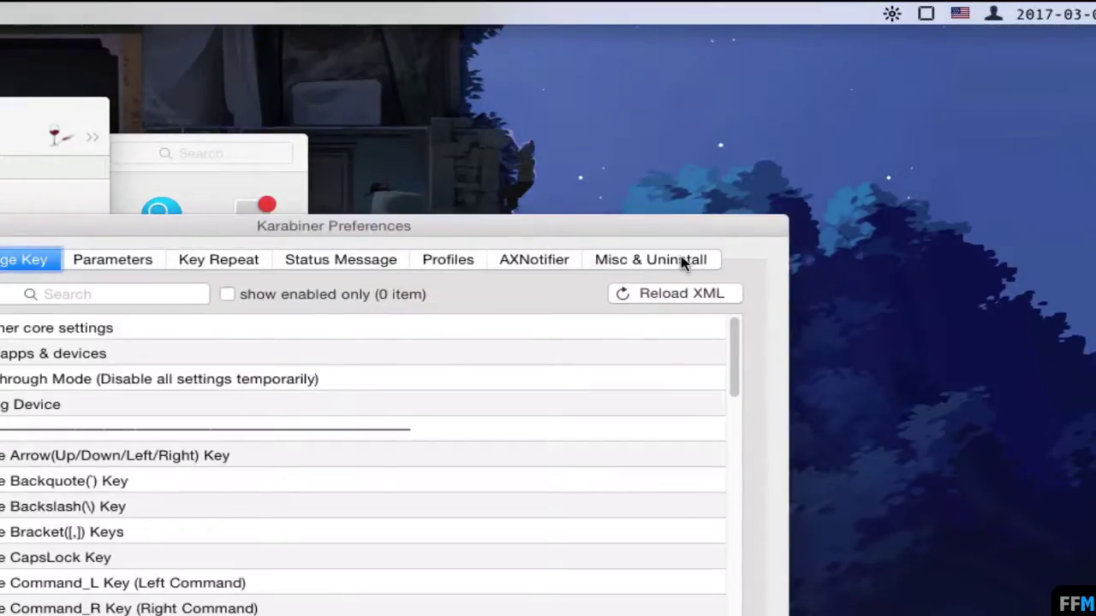
pyautogui.click(683, 259)
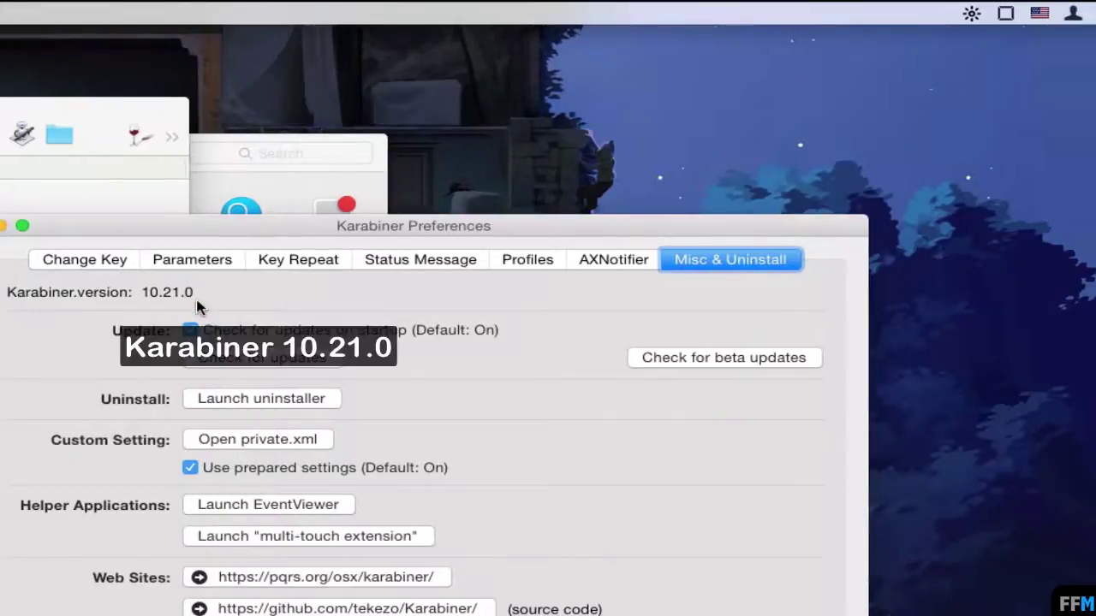
pyautogui.click(325, 441)
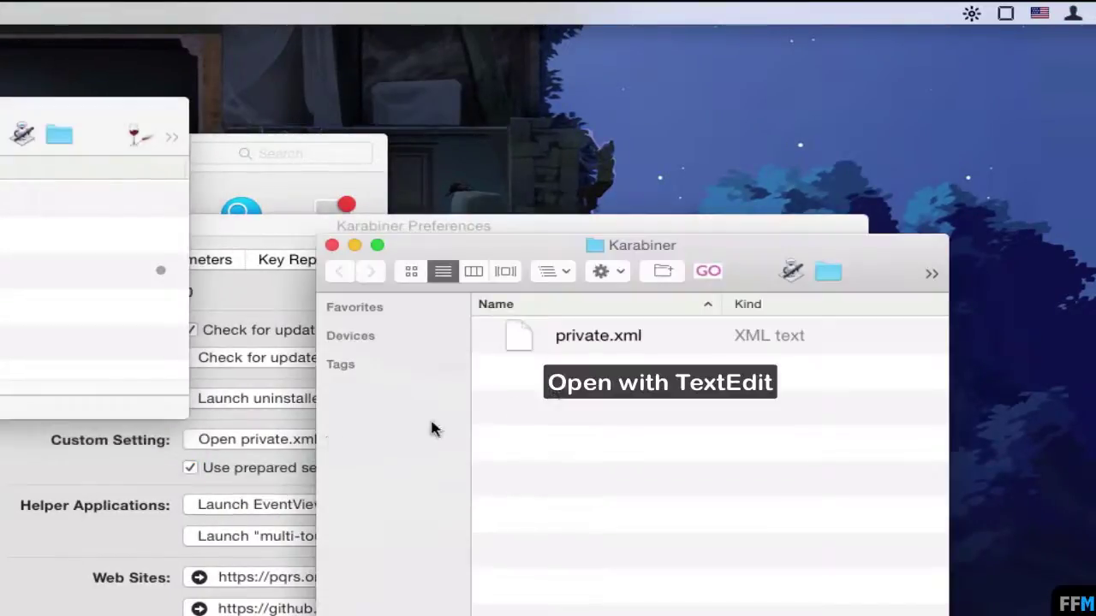
pyautogui.click(605, 341)
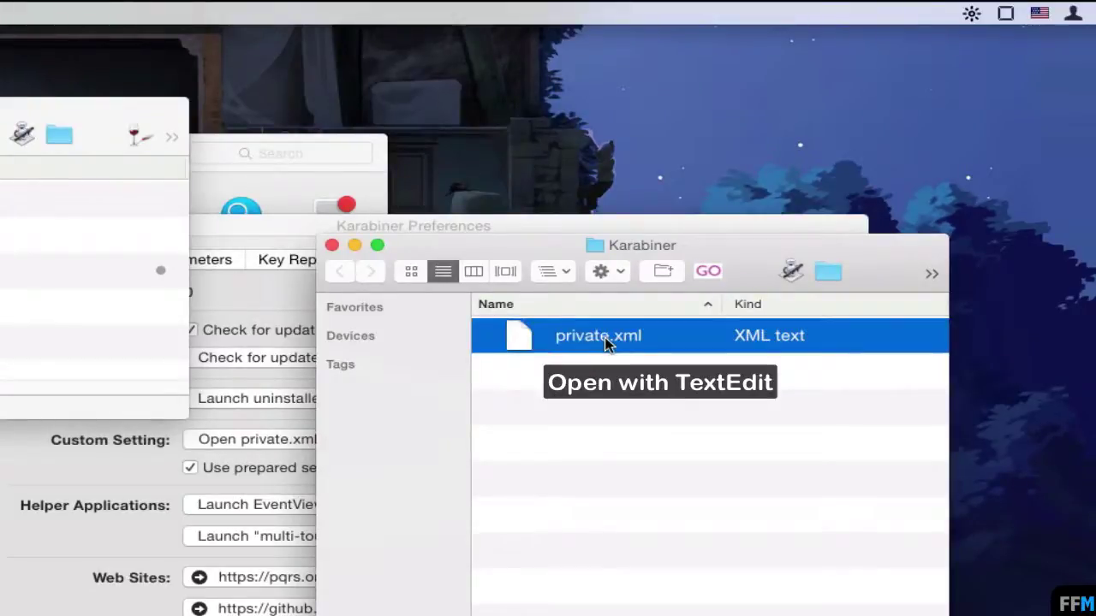
pyautogui.doubleClick(606, 341)
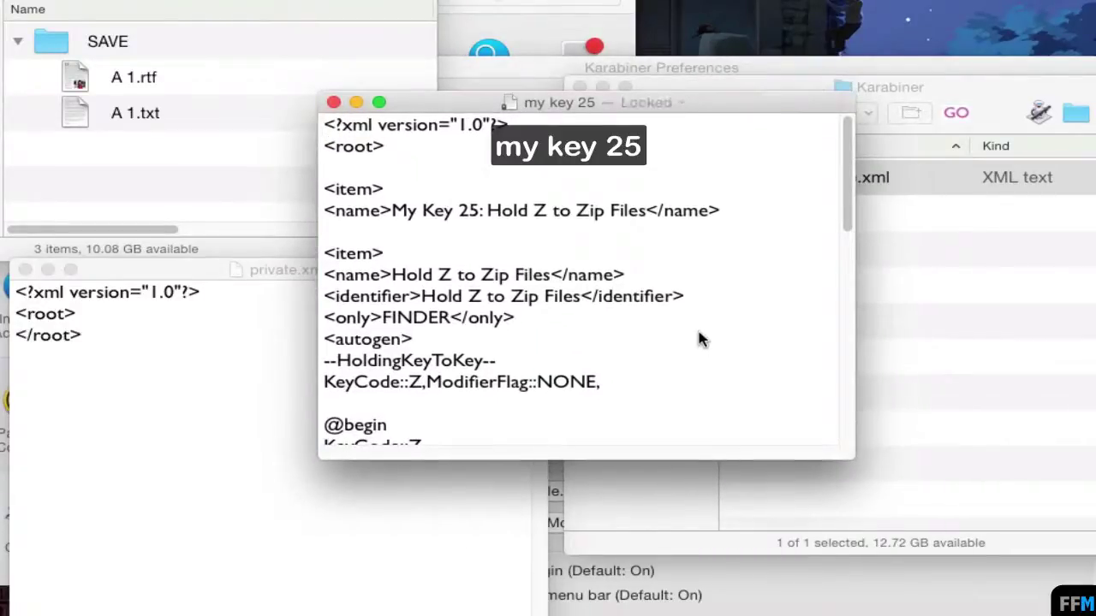
# Replace all the text in private.xml with the full contents of my key 25, save it, and minimize the source document.
pyautogui.press('super+a')
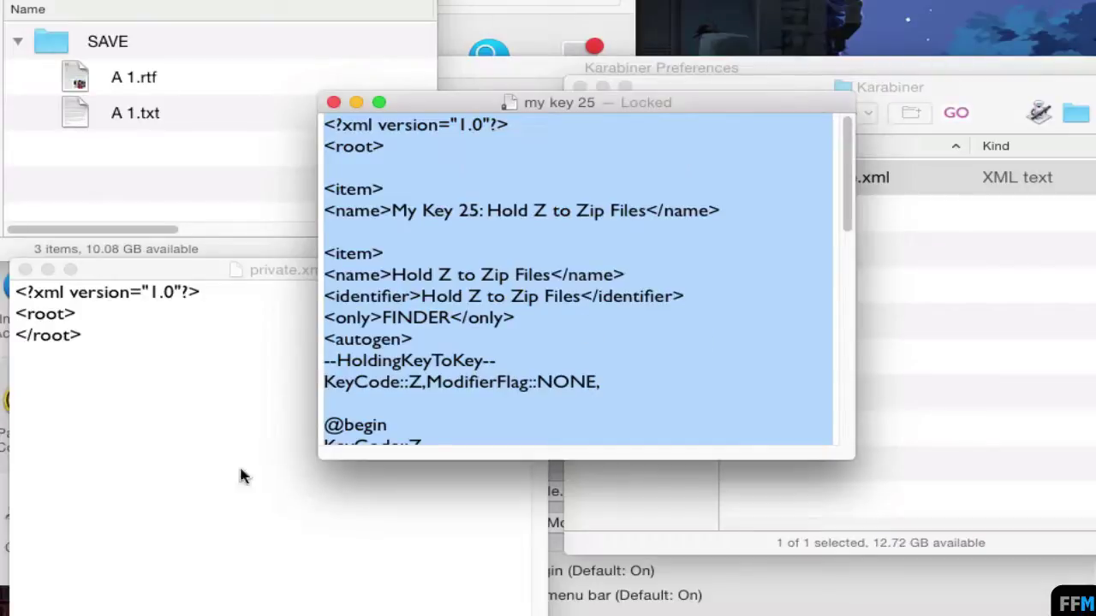
pyautogui.click(145, 469)
pyautogui.press('super+a')
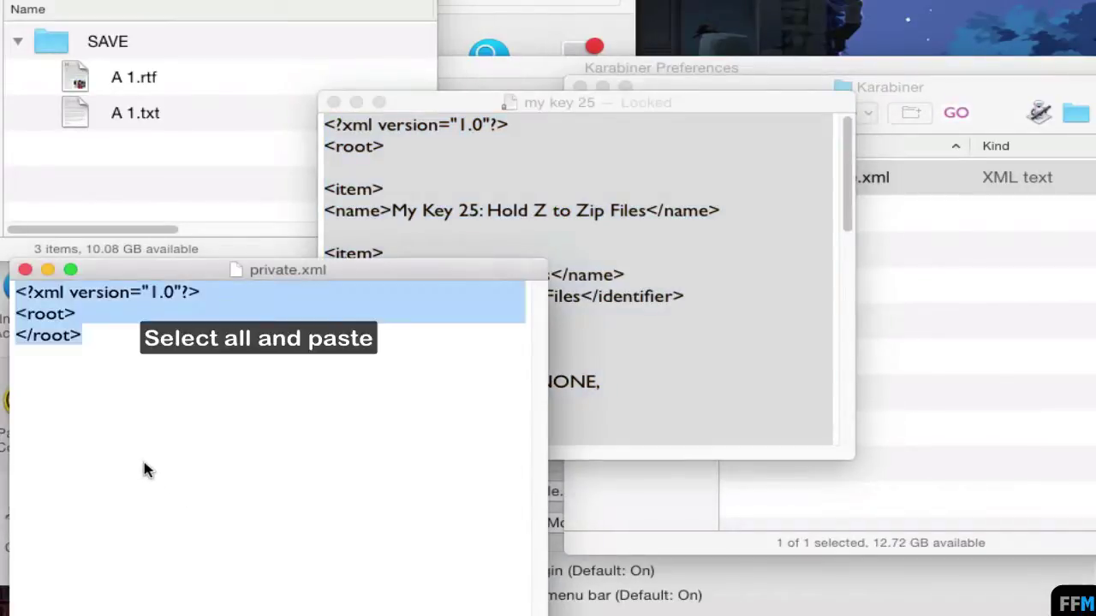
pyautogui.press('super+v')
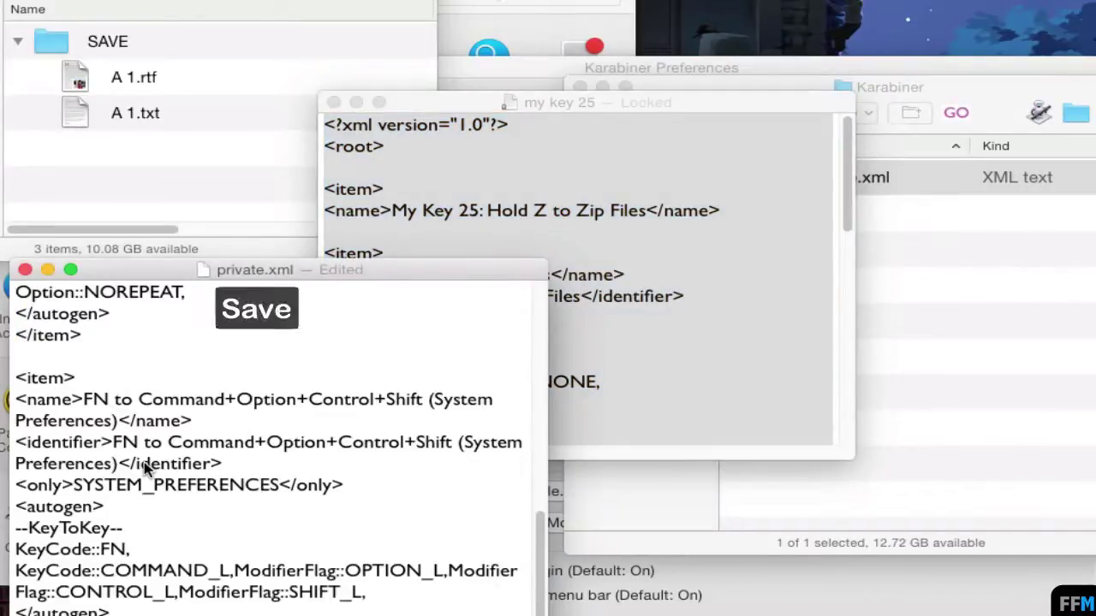
pyautogui.press('super+s')
pyautogui.click(357, 101)
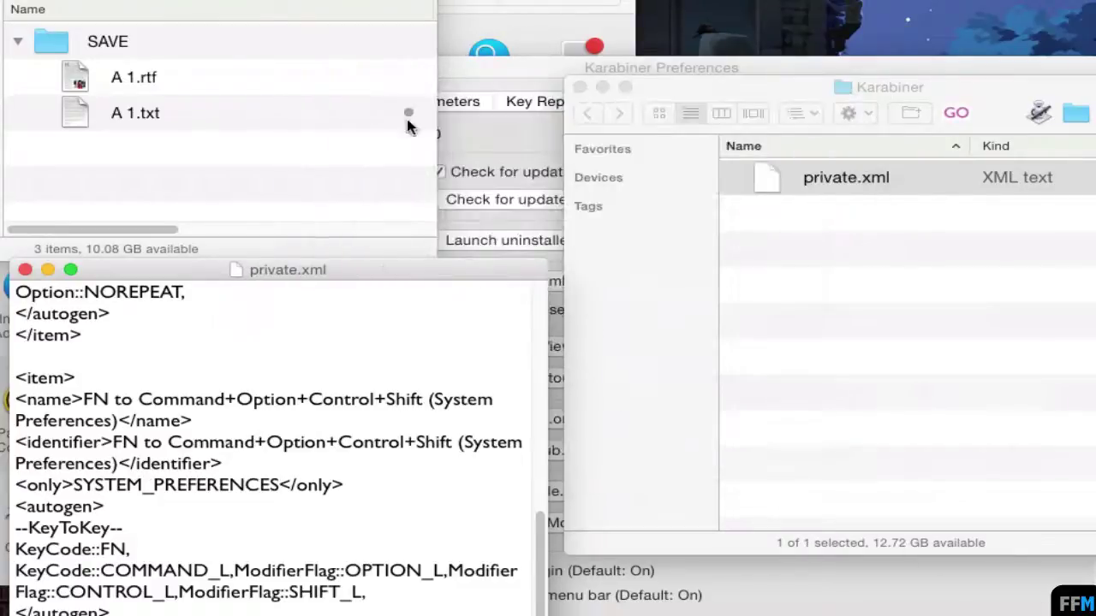
# Switch to the Karabiner preferences and reload the XML for the key change settings.
pyautogui.click(527, 66)
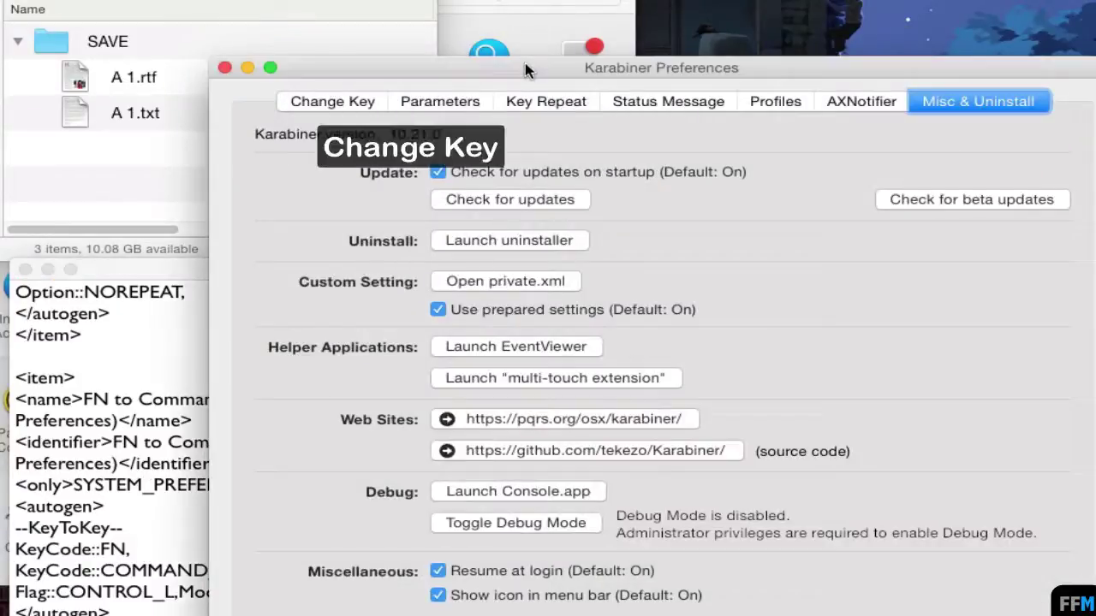
pyautogui.click(364, 110)
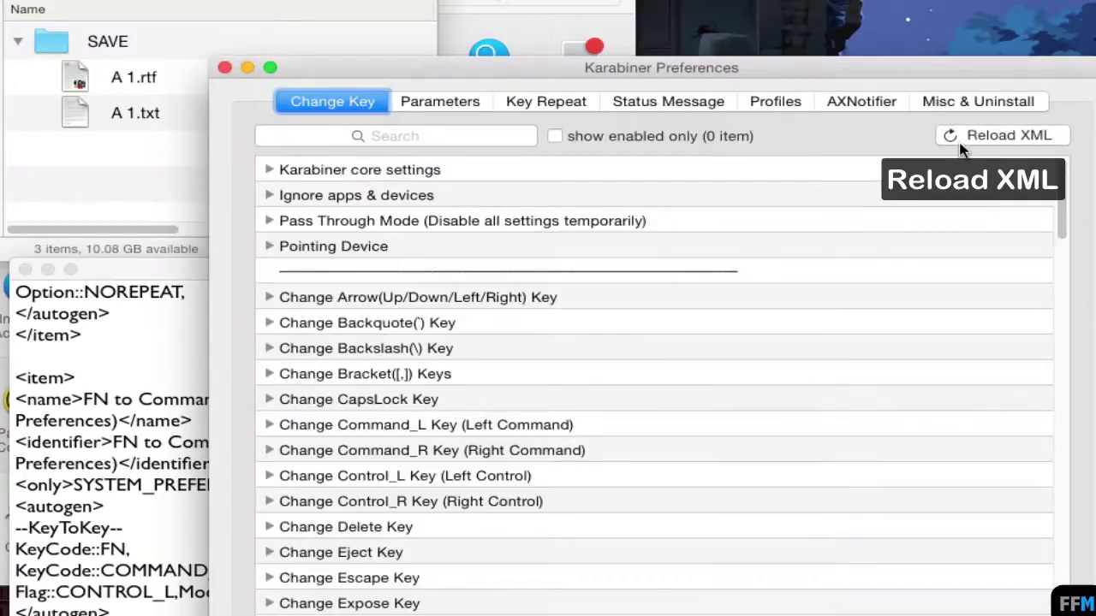
pyautogui.click(959, 144)
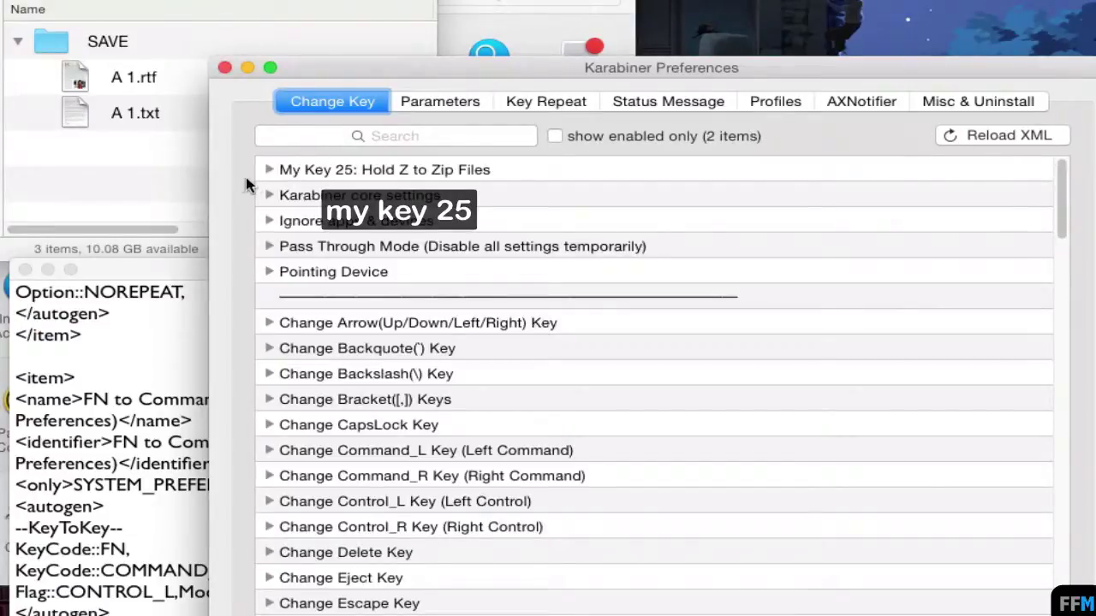
# Expand My Key 25: Hold Z to Zip Files and disable both of its options.
pyautogui.click(271, 171)
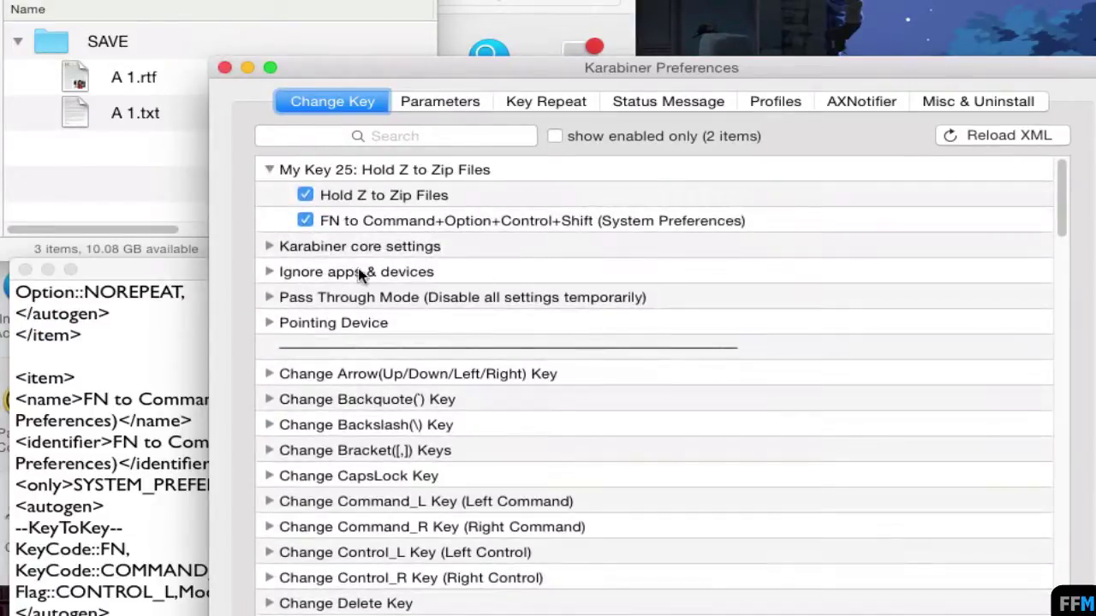
pyautogui.click(306, 195)
pyautogui.click(306, 221)
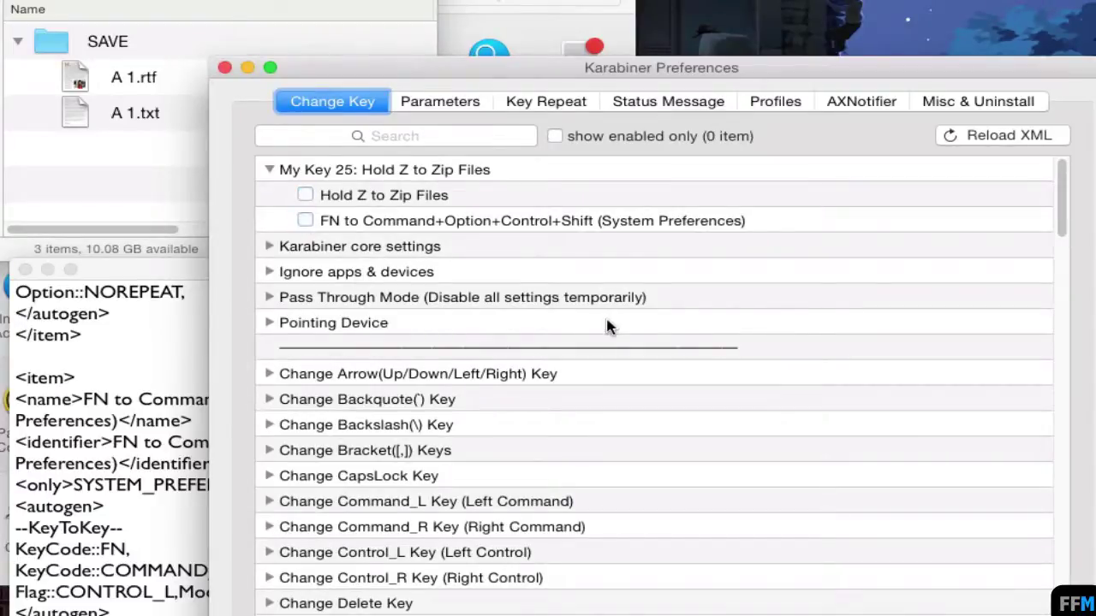
# Set the Holding Key to Key holding threshold to 950 ms and return to the key change settings.
pyautogui.click(434, 102)
pyautogui.moveTo(1062, 231); pyautogui.dragTo(1061, 415)
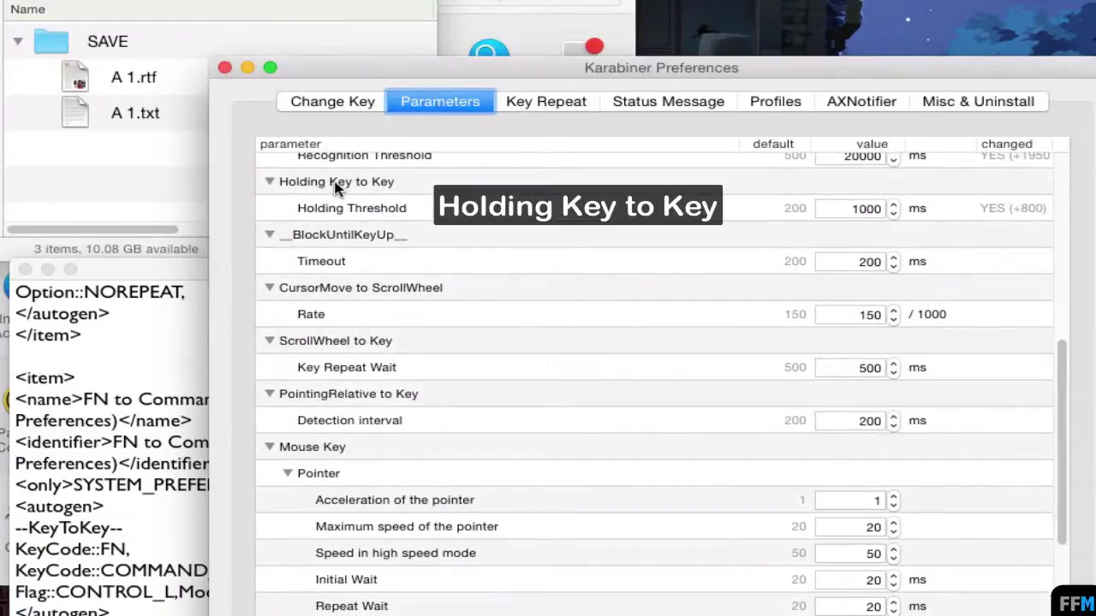
pyautogui.click(892, 214)
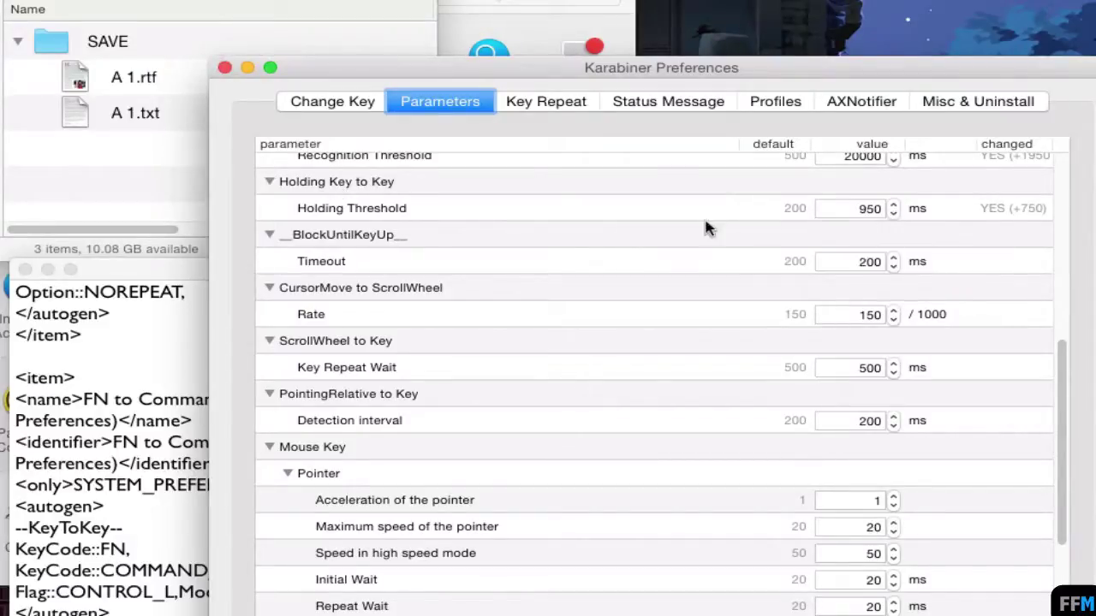
pyautogui.click(332, 103)
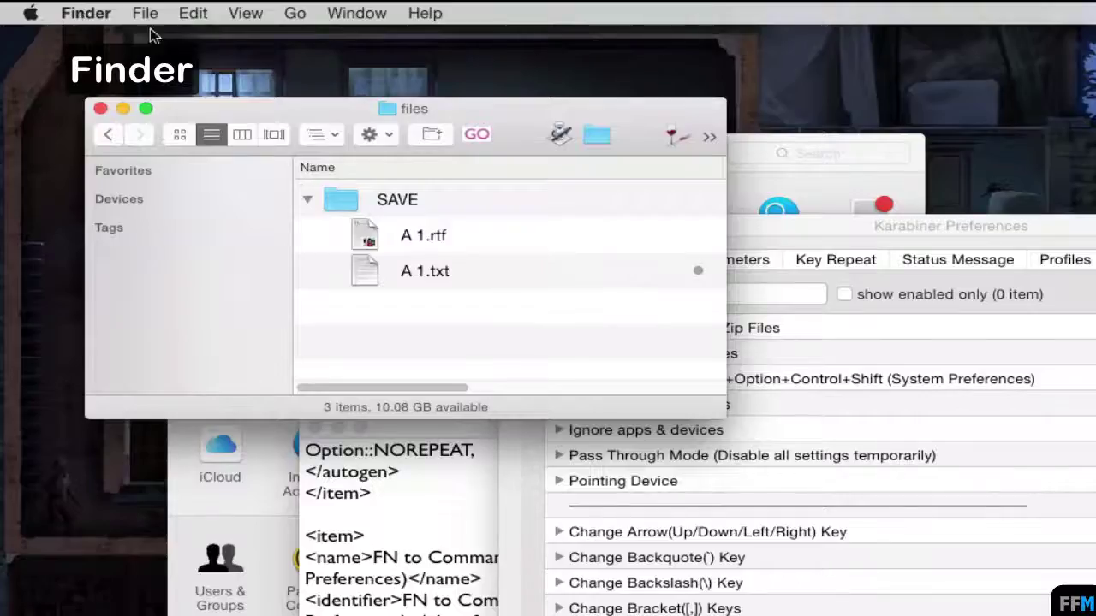
# Switch to System Preferences, search for "shor", and open App Shortcuts within the keyboard shortcuts.
pyautogui.click(144, 12)
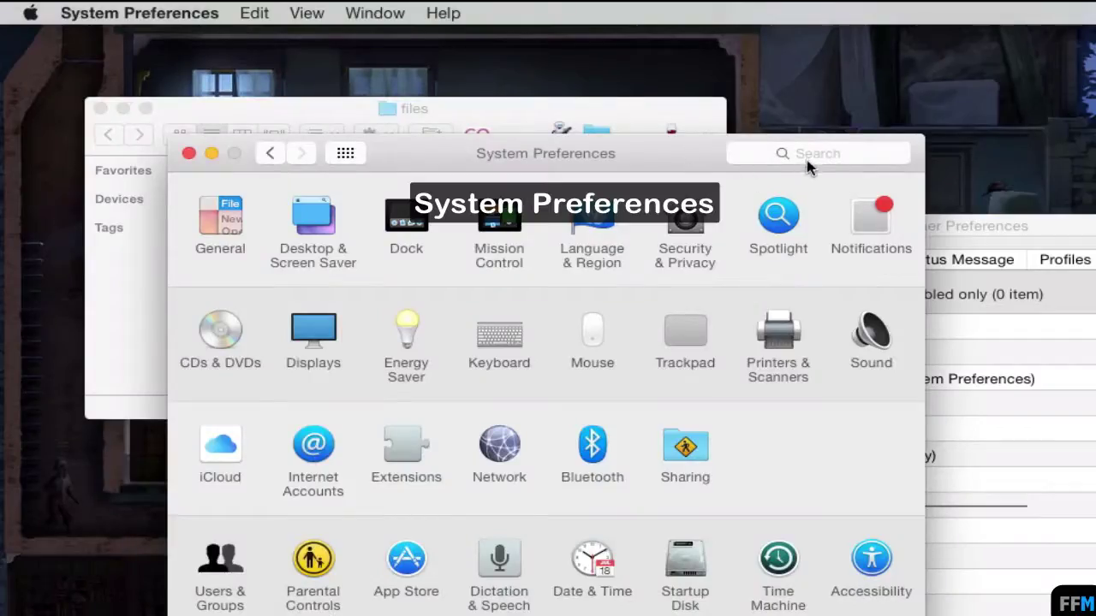
pyautogui.click(811, 155)
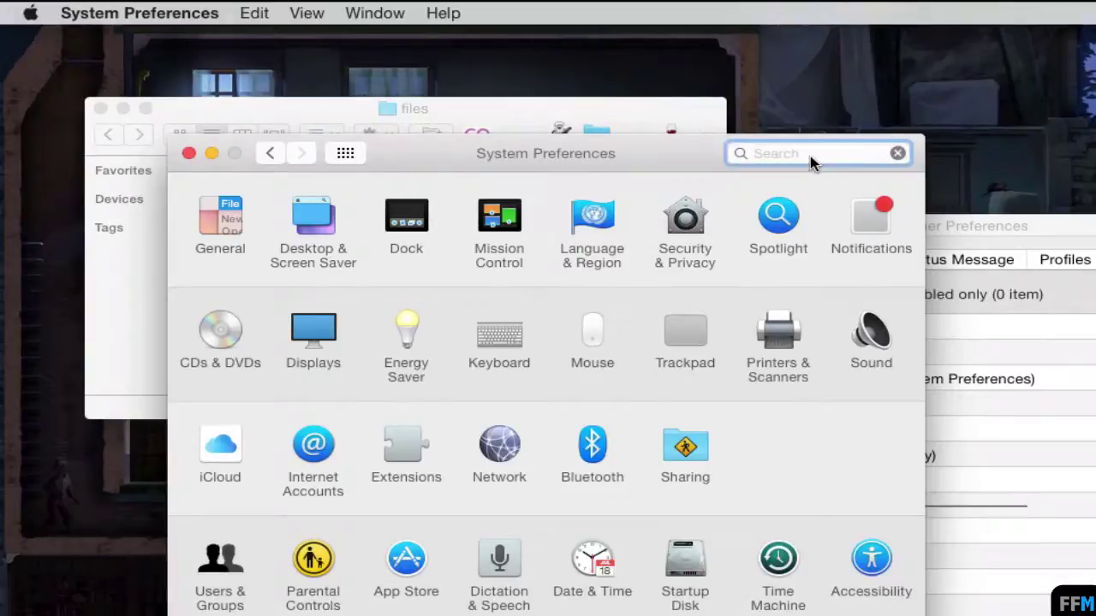
pyautogui.write('shor')
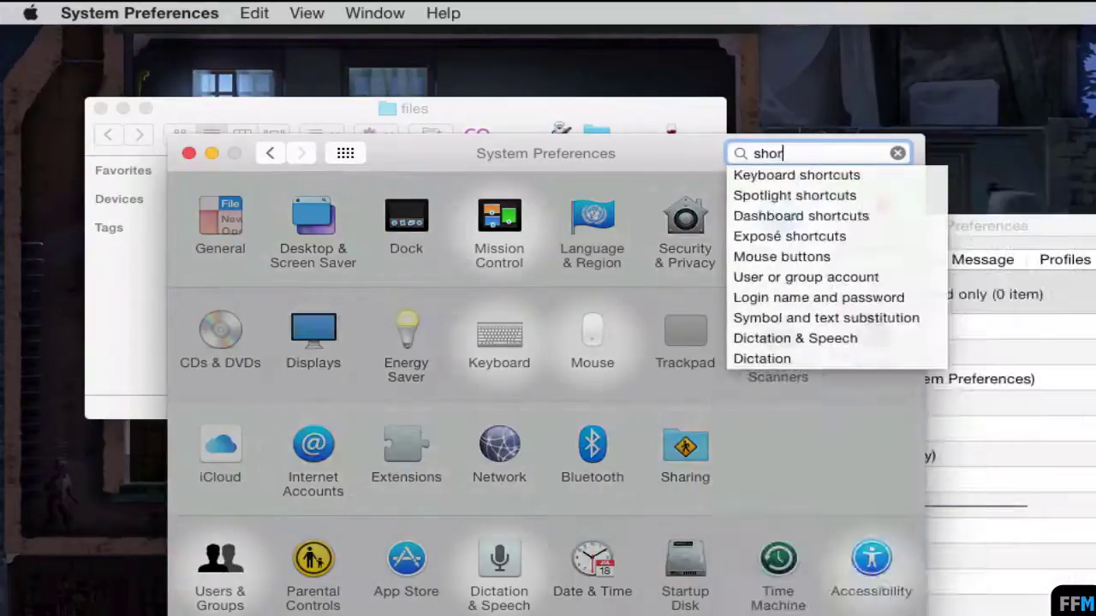
pyautogui.click(813, 178)
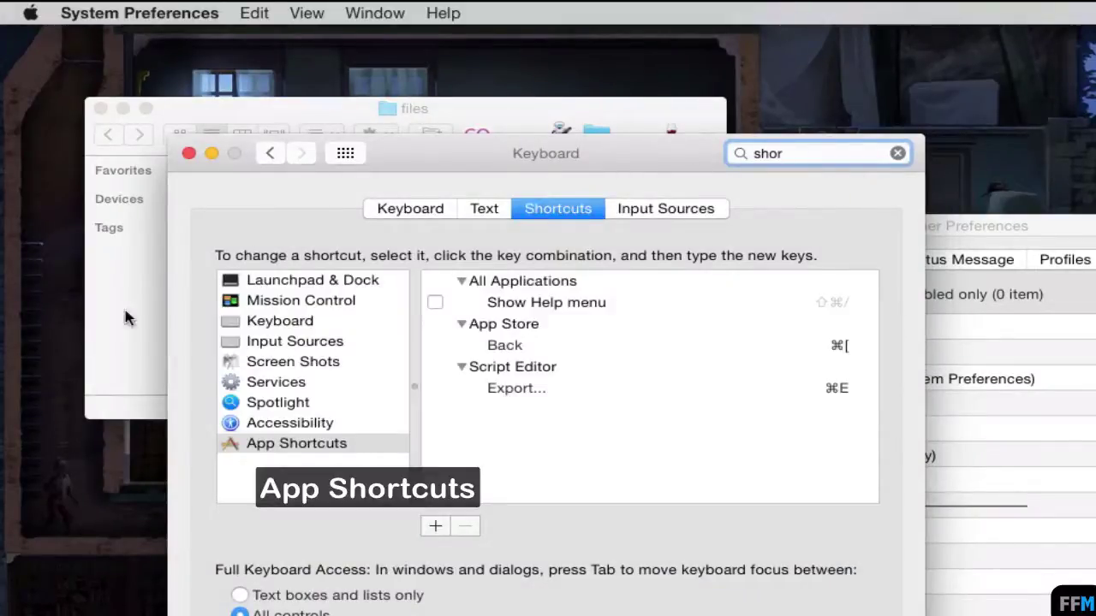
pyautogui.click(296, 447)
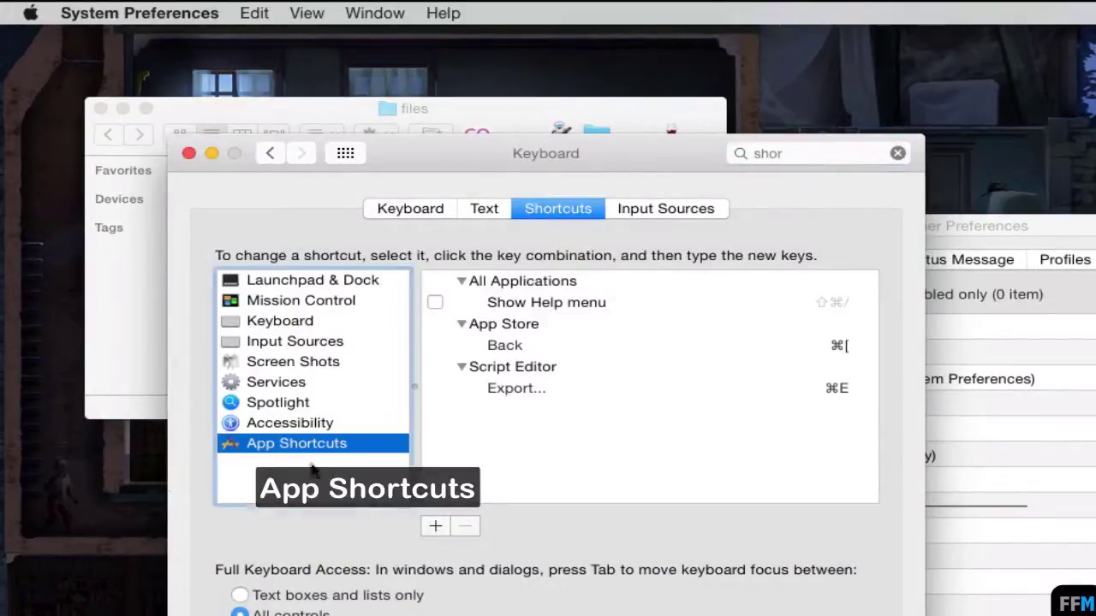
# Start a new app shortcut for Finder with the menu title Compress.
pyautogui.click(435, 526)
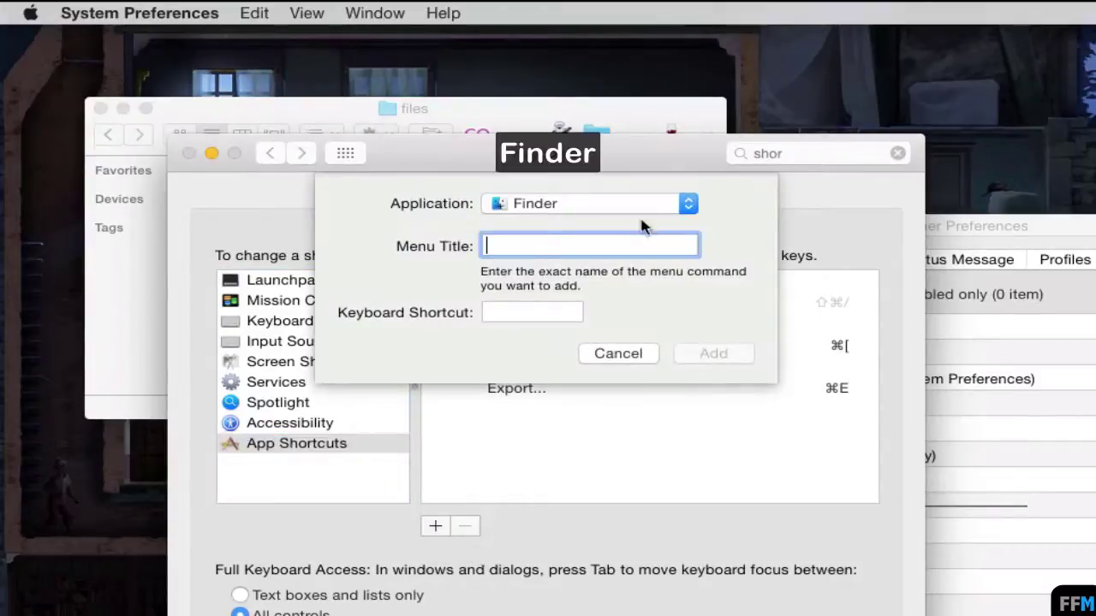
pyautogui.click(565, 208)
pyautogui.click(565, 207)
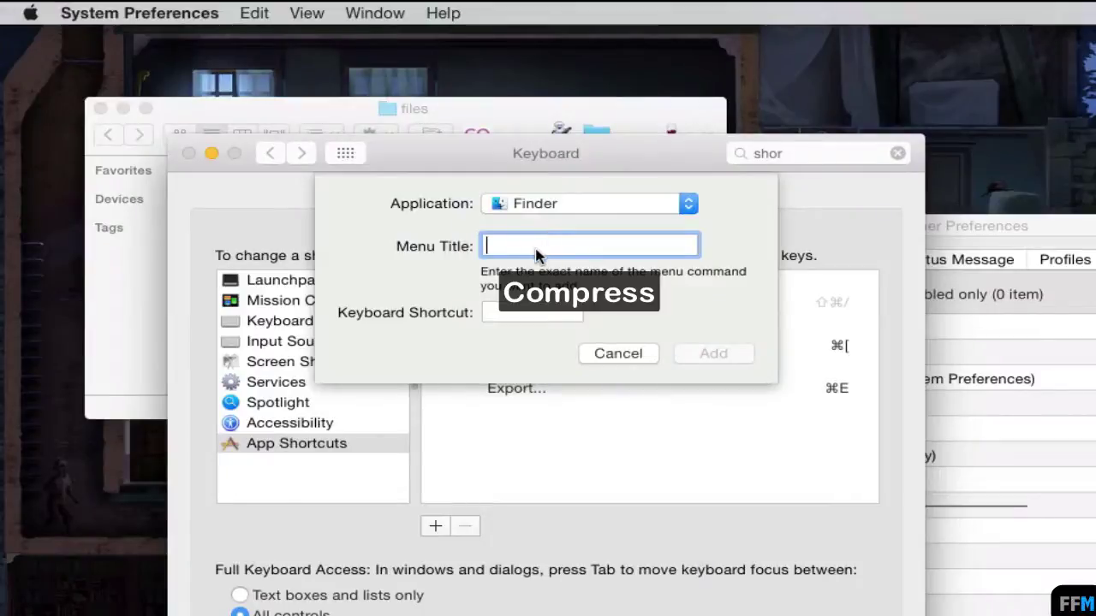
pyautogui.write('Compress')
pyautogui.click(526, 312)
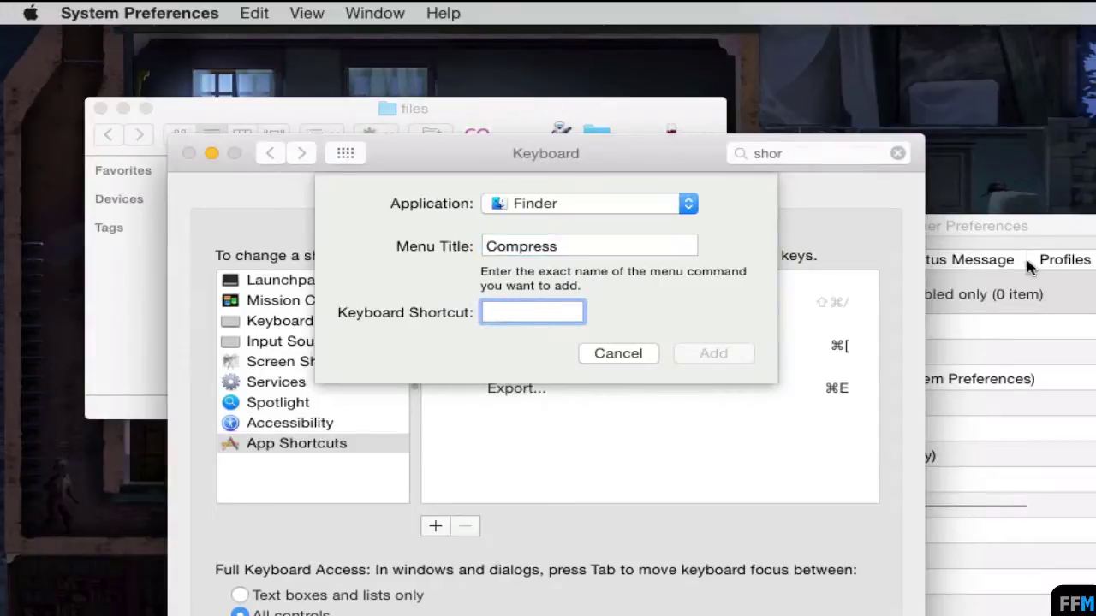
# Switch to Karabiner and enable FN to Command+Option+Control+Shift (System Preferences) under My Key 25.
pyautogui.press('super+Tab')
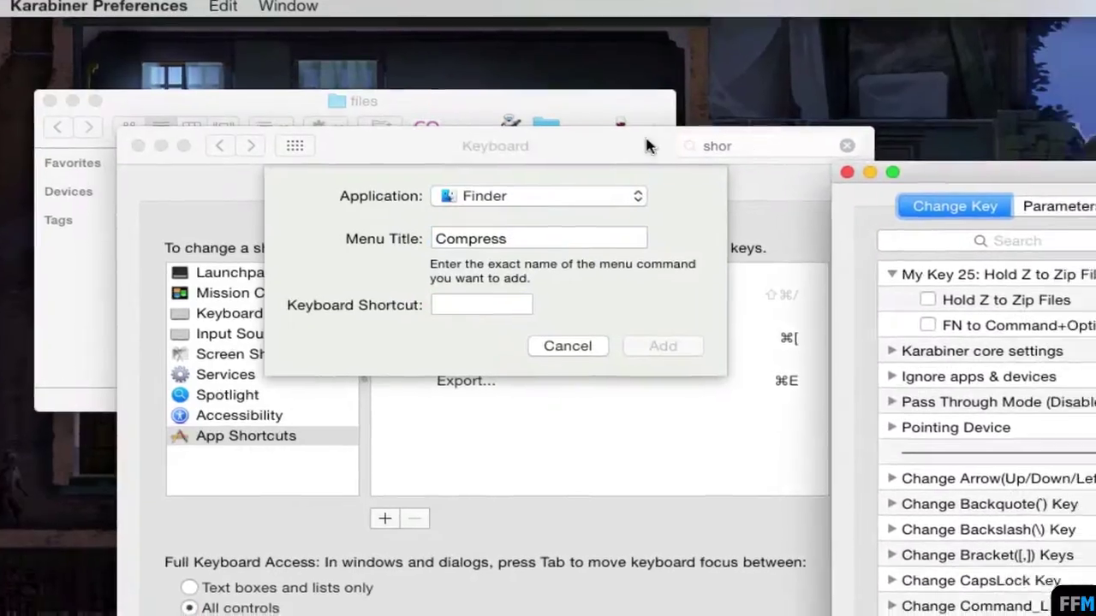
pyautogui.click(699, 150)
pyautogui.click(750, 300)
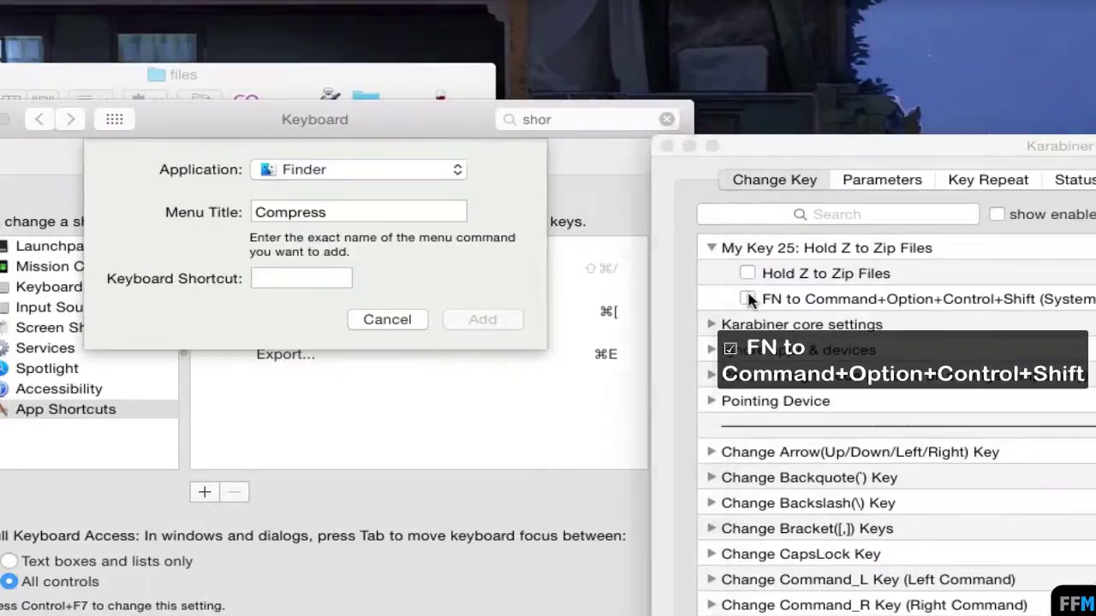
pyautogui.click(748, 299)
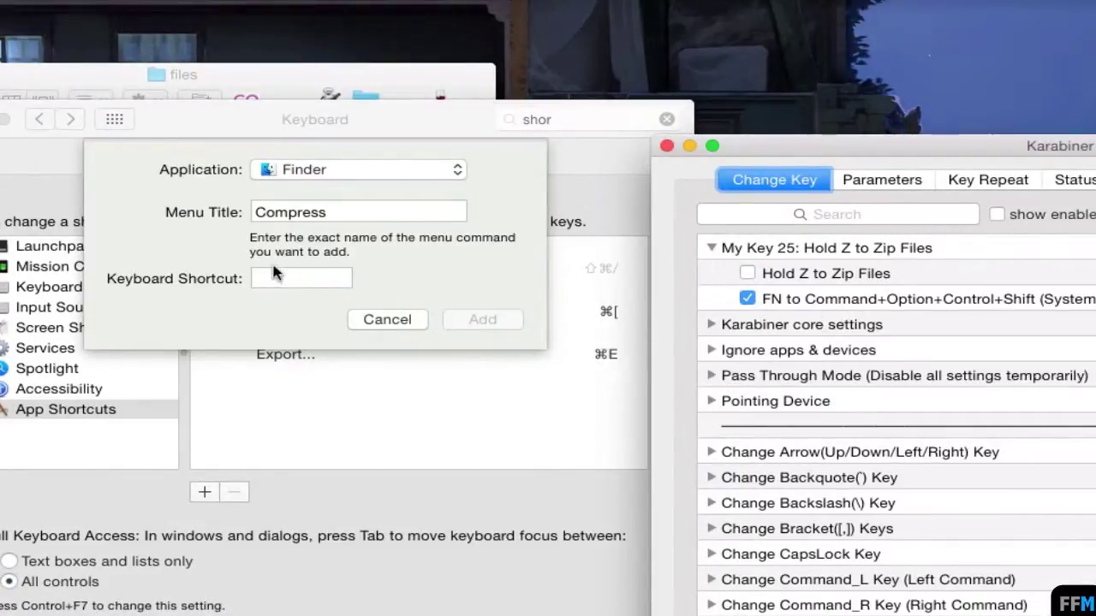
# Assign Control+Option+Shift+Command+Z to Finder's Compress command and add the shortcut.
pyautogui.click(302, 279)
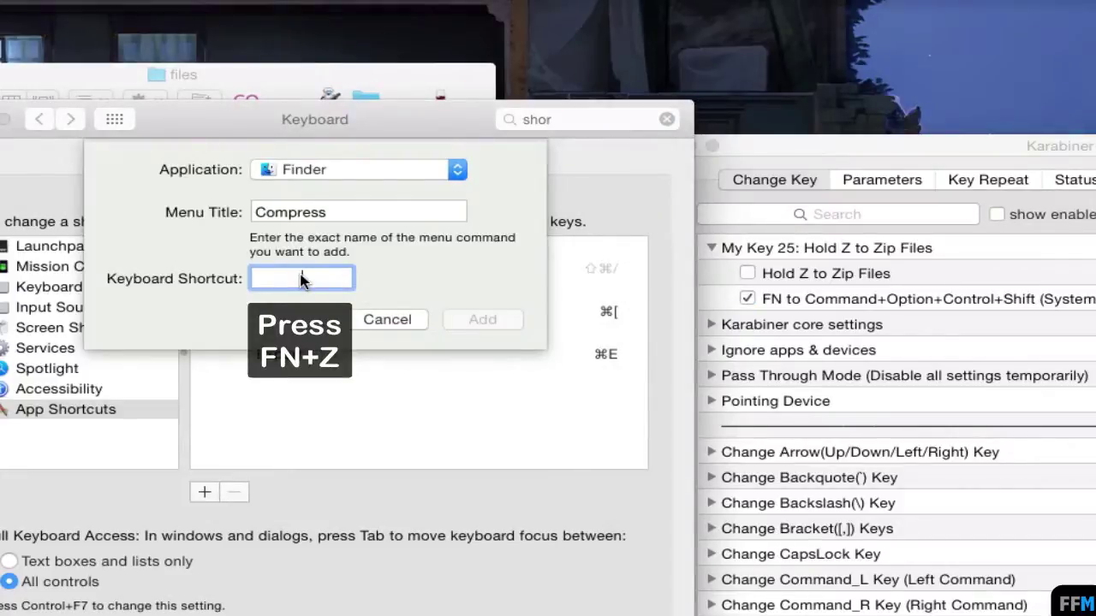
pyautogui.press('ctrl+alt+shift+super+z')
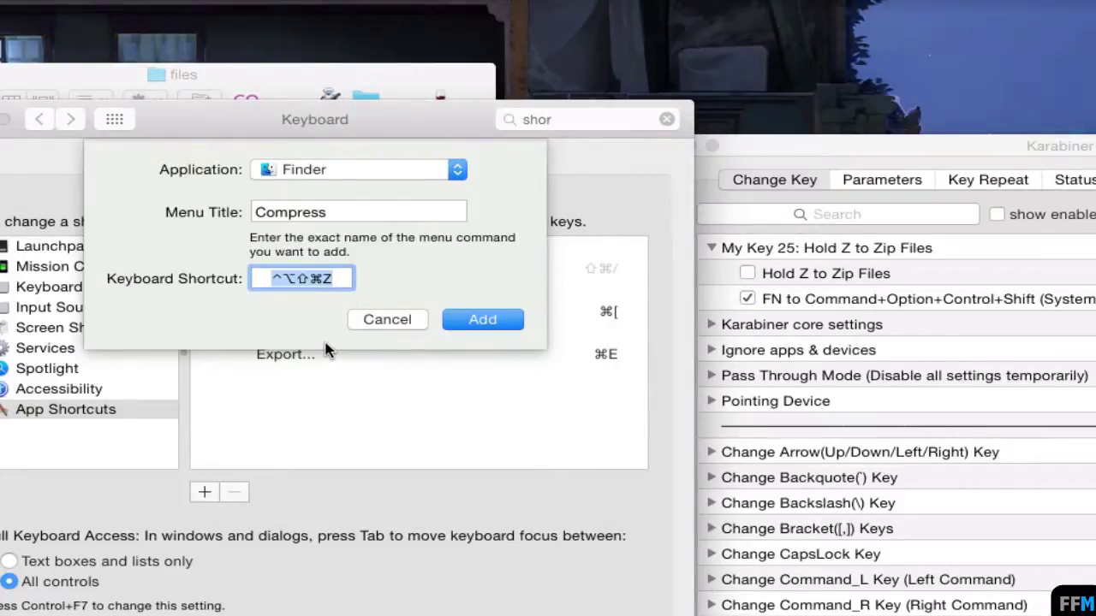
pyautogui.click(490, 321)
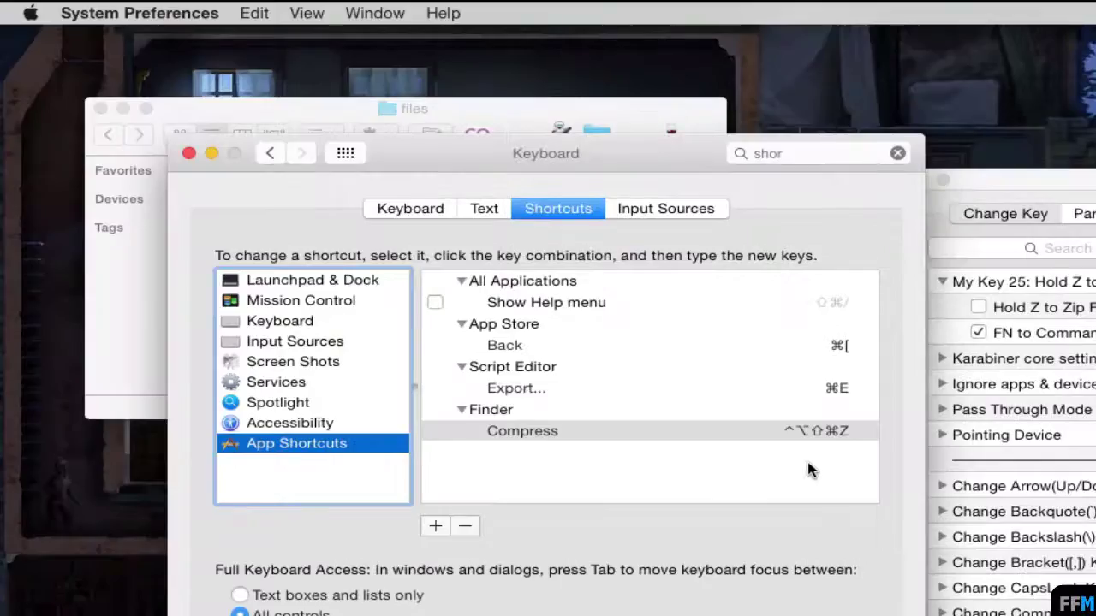
# Switch to Finder, check the shortcut assigned to Compress among its file commands, and return to System Preferences.
pyautogui.press('super+Tab')
pyautogui.click(145, 13)
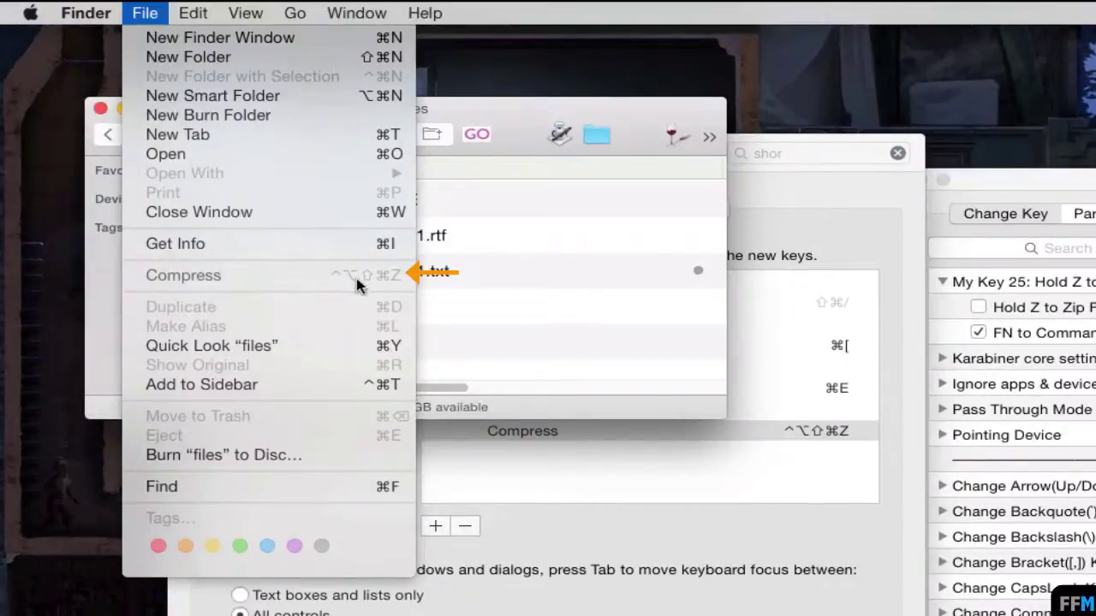
pyautogui.click(671, 534)
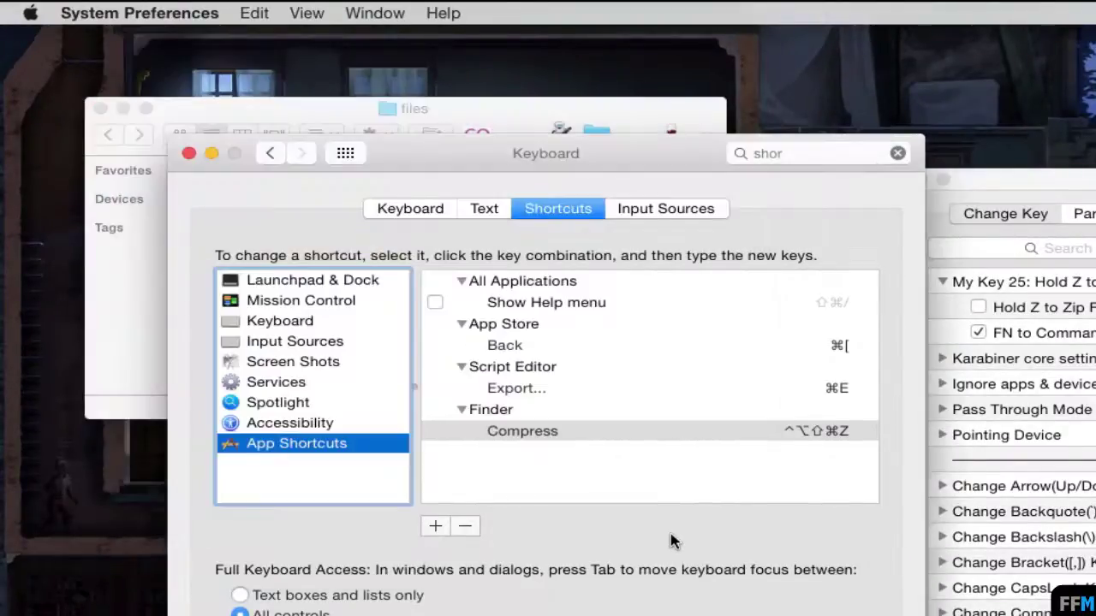
# Switch to Karabiner and disable FN to Command+Option+Control+Shift (System Preferences) under My Key 25.
pyautogui.click(1023, 184)
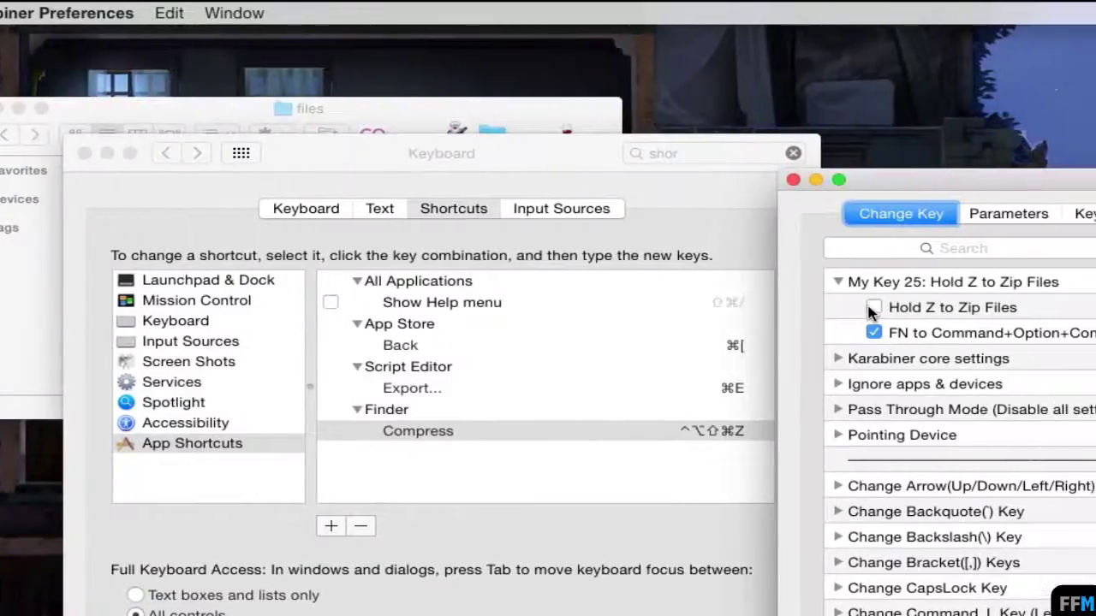
pyautogui.click(873, 332)
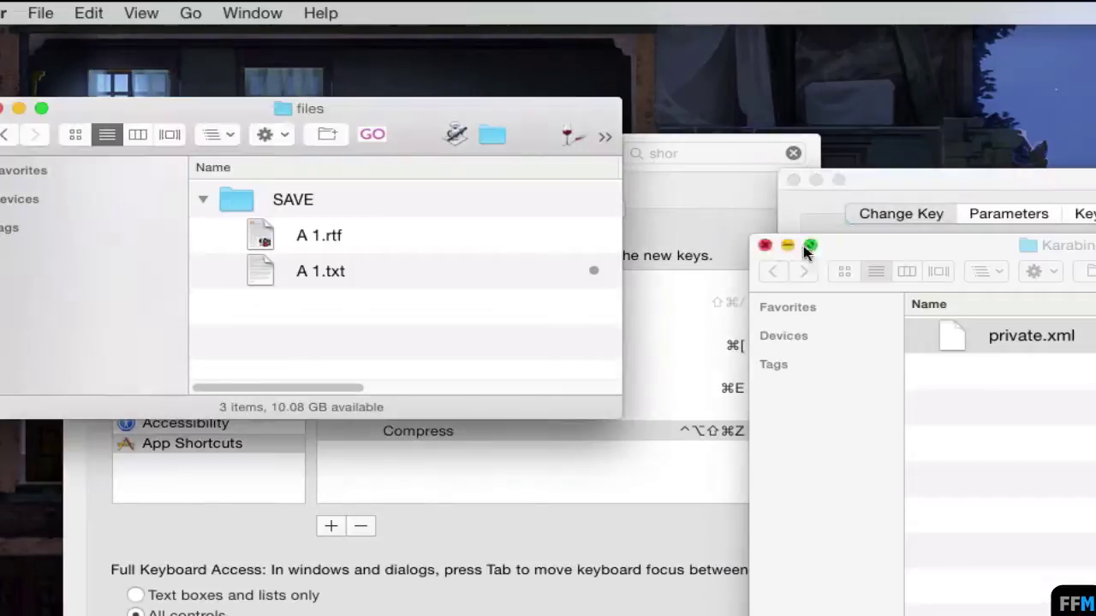
# Close the Karabiner folder window in Finder and test Hold Z to Zip Files by zipping A 1.rtf and A 1.txt separately.
pyautogui.click(765, 245)
pyautogui.moveTo(460, 111); pyautogui.dragTo(610, 232)
pyautogui.click(539, 367)
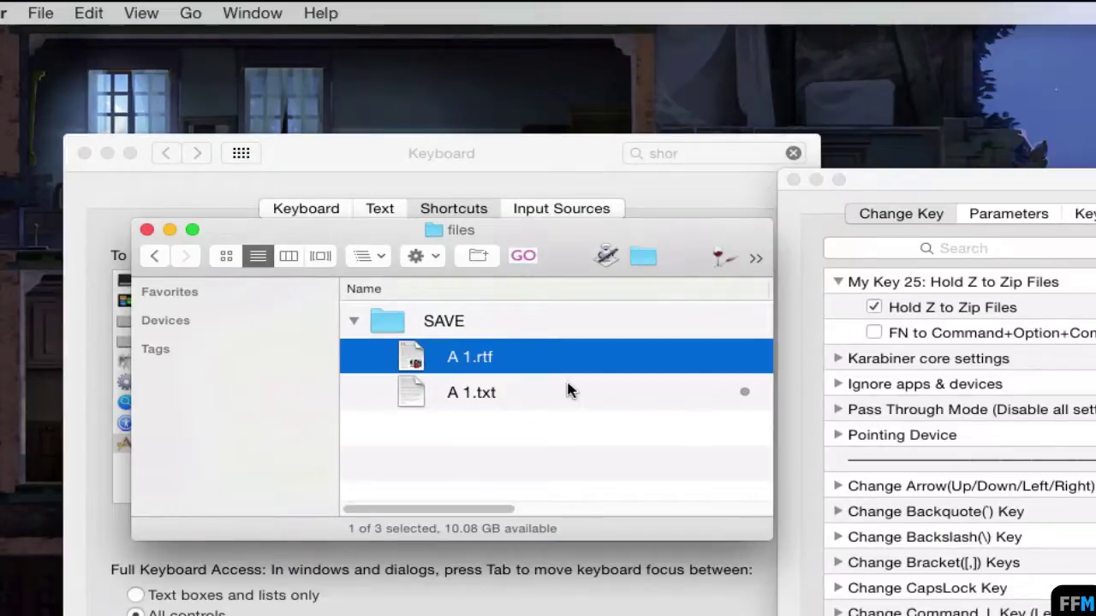
pyautogui.press('z')
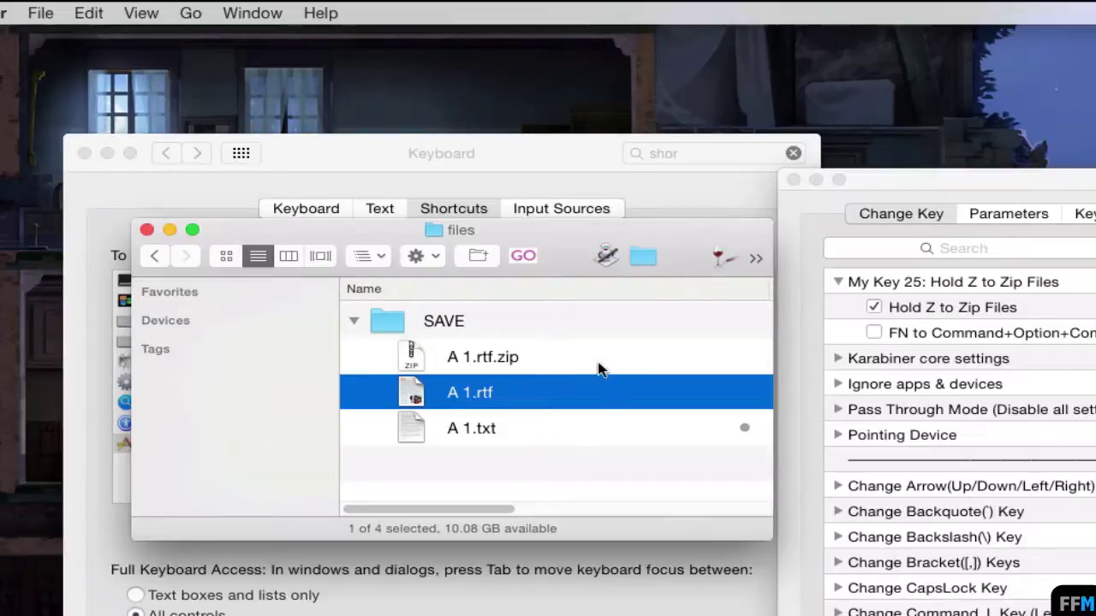
pyautogui.click(543, 356)
pyautogui.click(470, 435)
pyautogui.press('z')
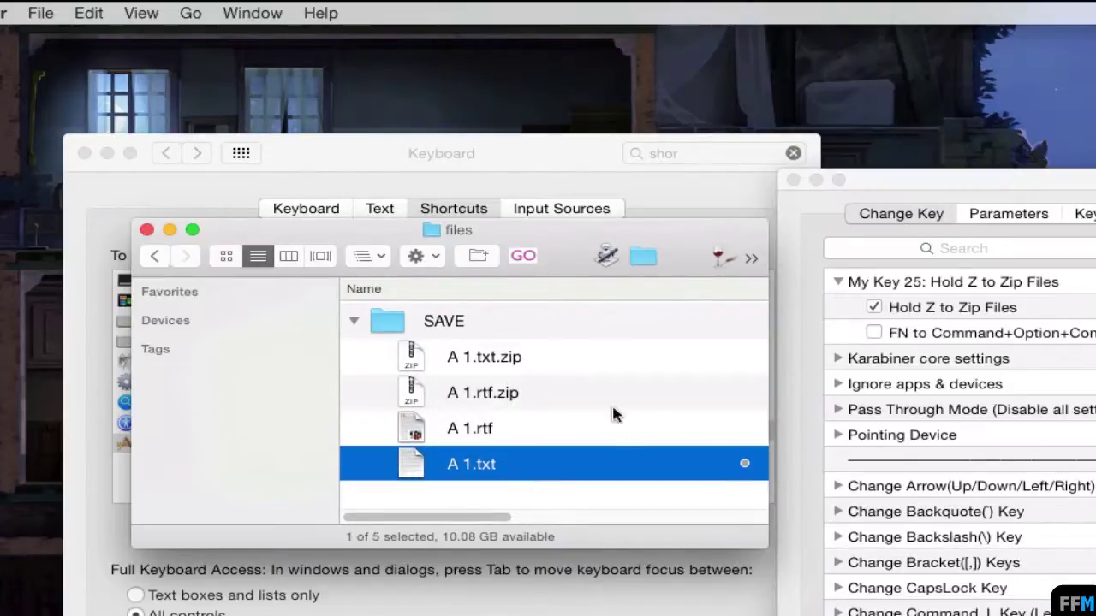
# Move A 1.txt.zip and A 1.rtf.zip from the SAVE folder to the Trash.
pyautogui.click(528, 385)
pyautogui.keyDown('shift'); pyautogui.click(531, 363); pyautogui.keyUp('shift')
pyautogui.rightClick(531, 362)
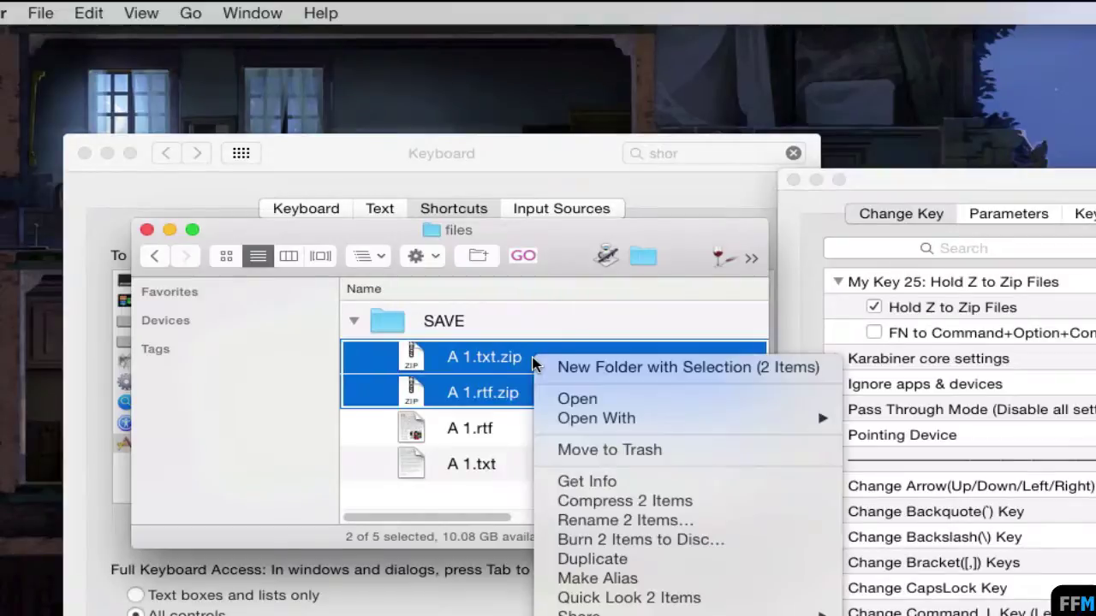
pyautogui.click(555, 450)
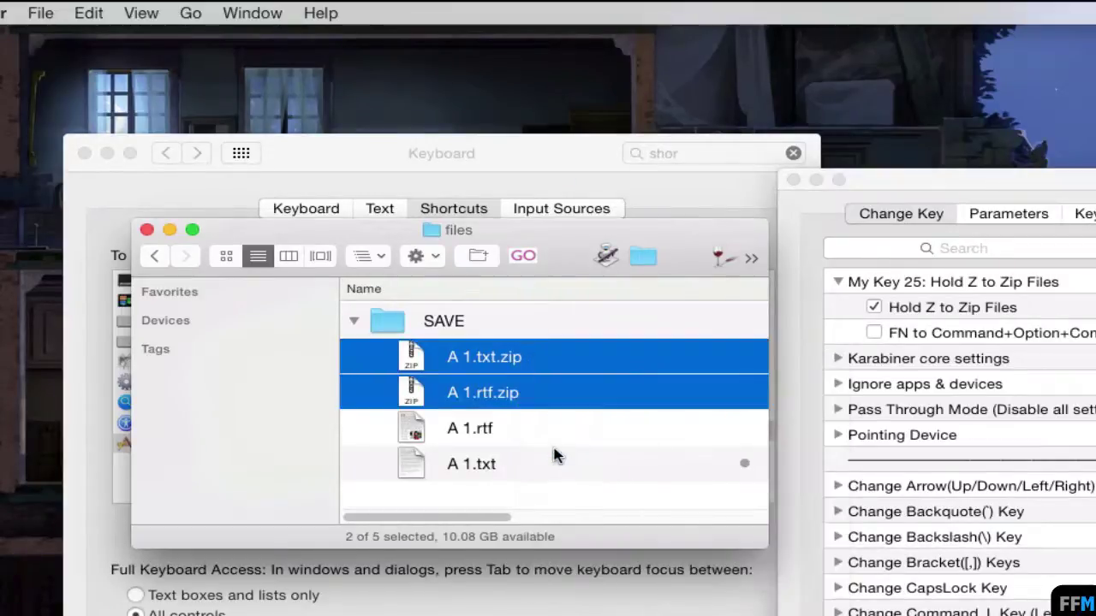
# Test Hold Z to Zip Files on A 1.rtf and A 1.txt together, and move Archive.zip to the Trash.
pyautogui.keyDown('shift'); pyautogui.click(501, 402); pyautogui.keyUp('shift')
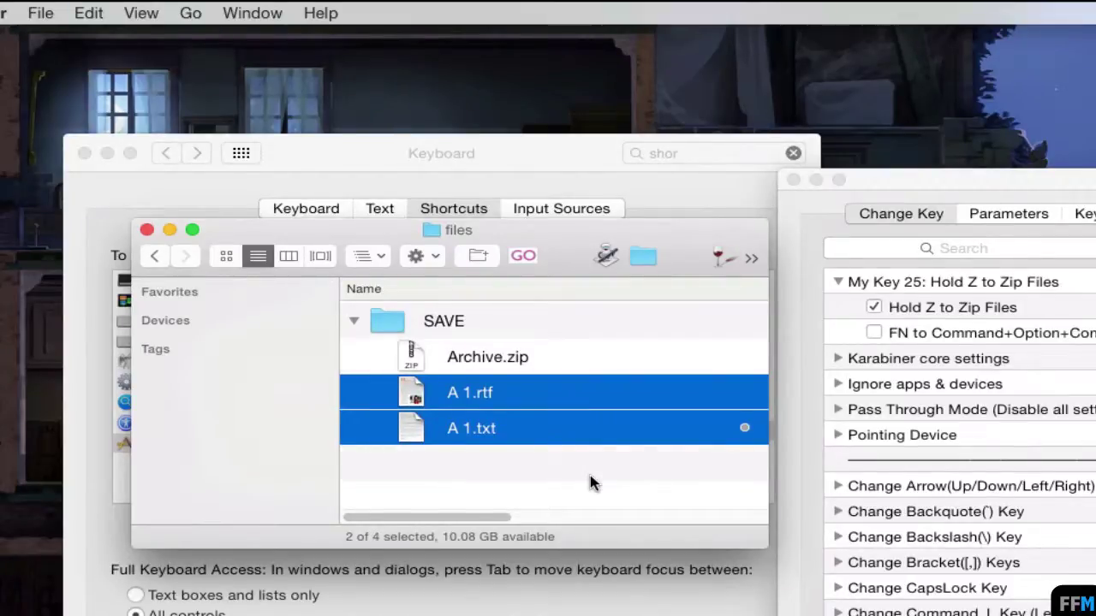
pyautogui.click(535, 353)
pyautogui.rightClick(535, 354)
pyautogui.click(554, 418)
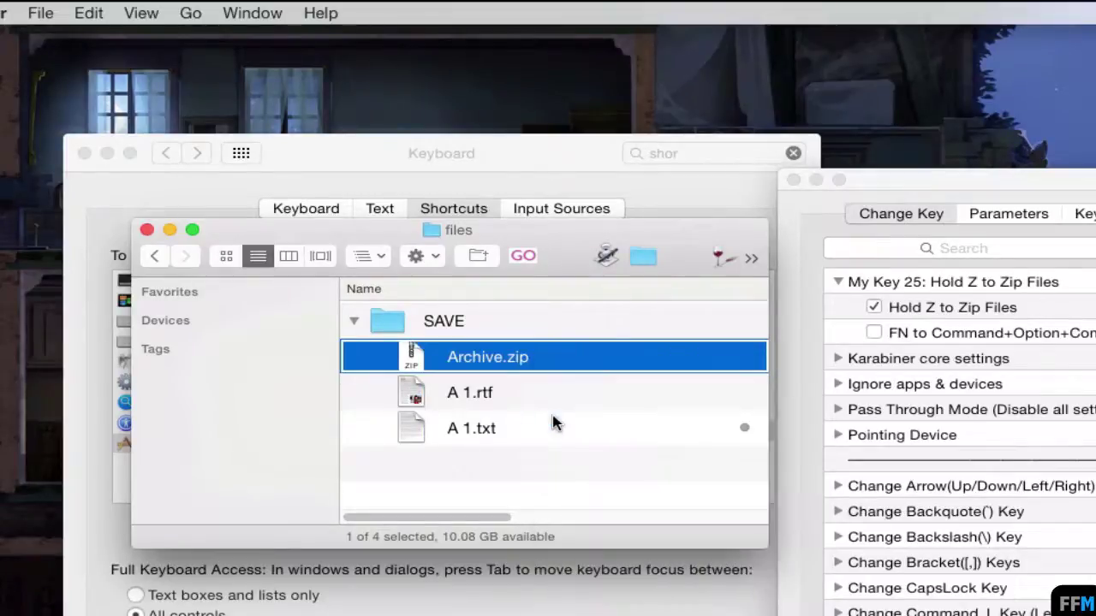
# Zip the whole SAVE folder with Hold Z to Zip Files and extract SAVE.zip.
pyautogui.click(494, 331)
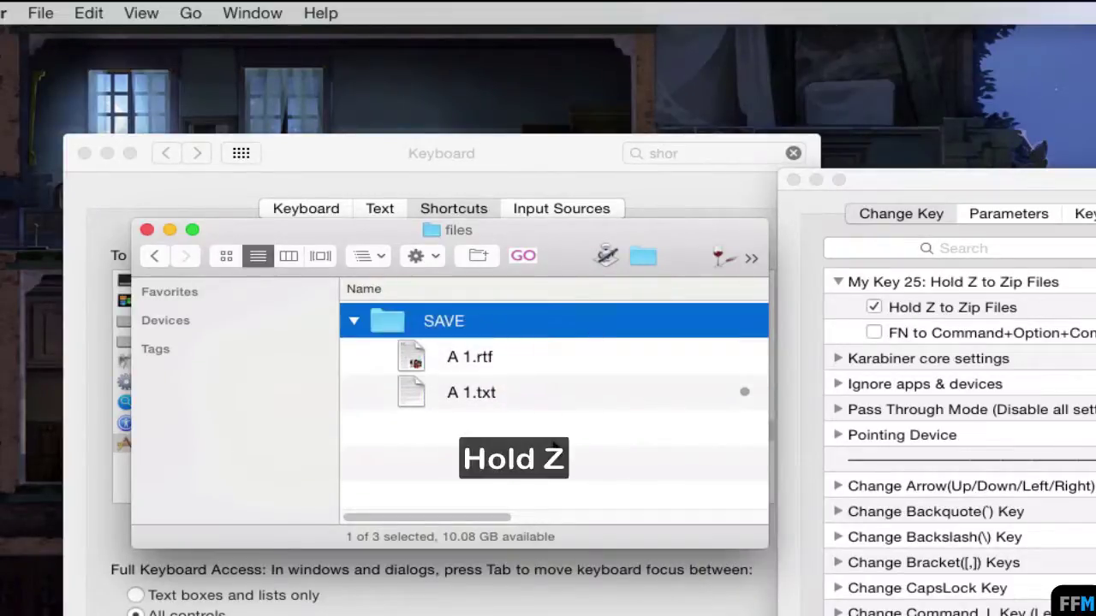
pyautogui.press('z')
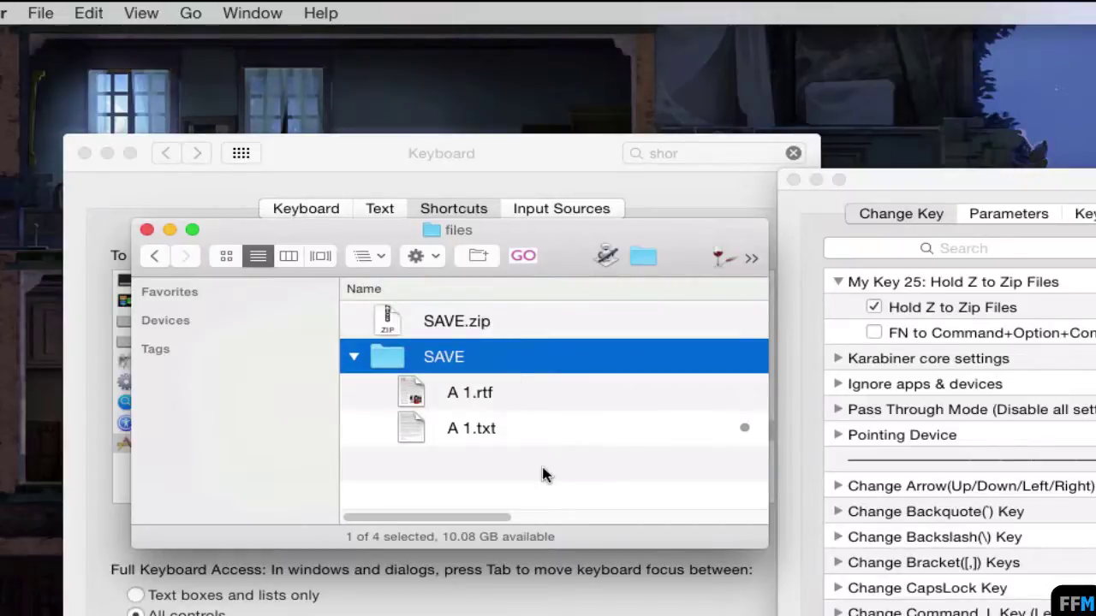
pyautogui.click(488, 331)
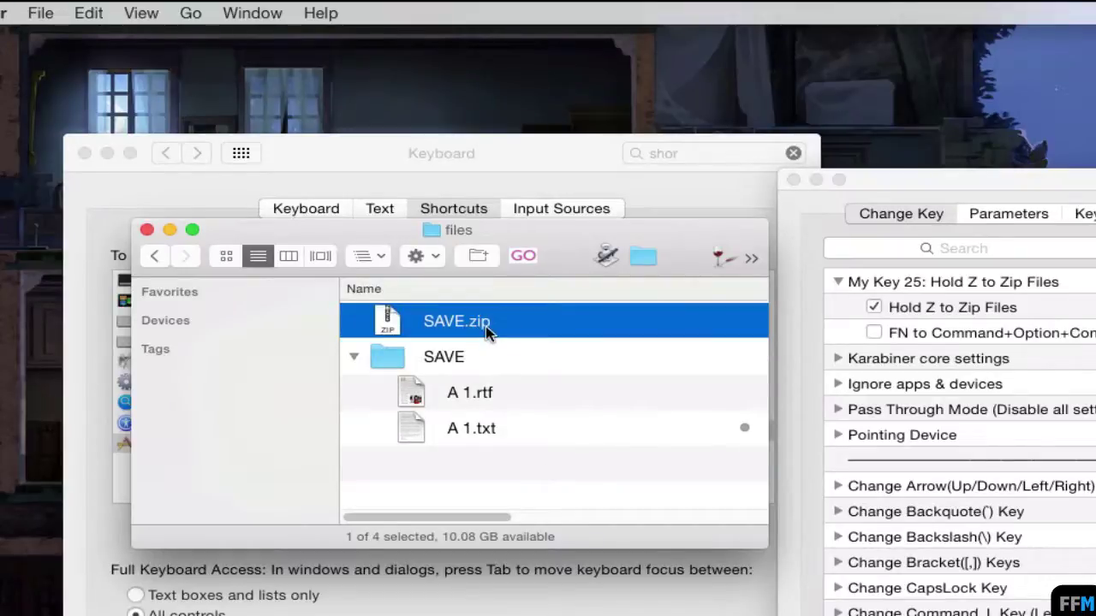
pyautogui.rightClick(486, 326)
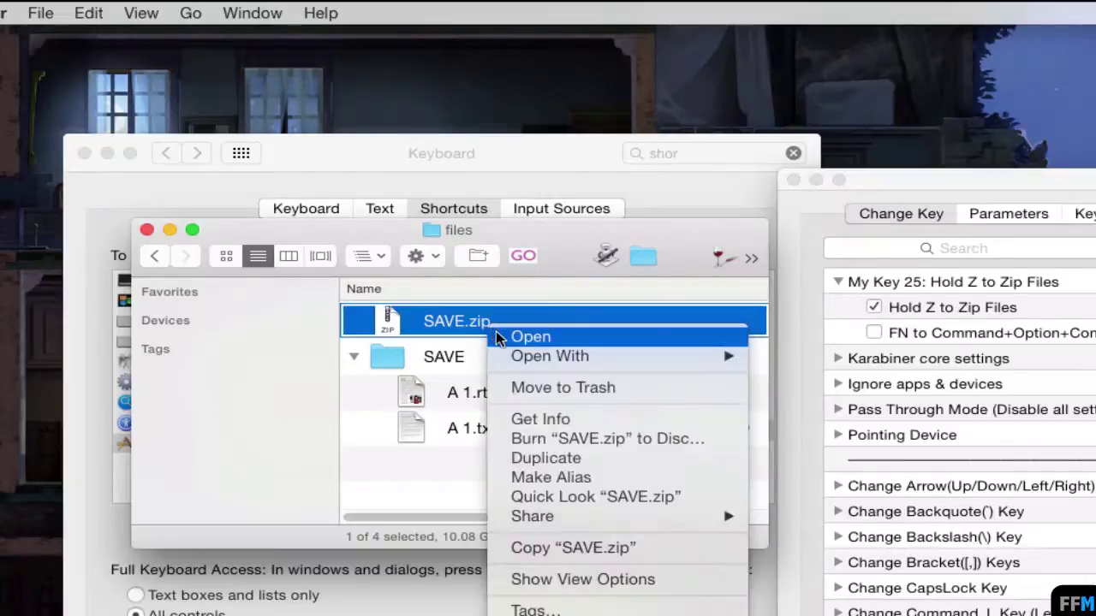
pyautogui.click(495, 331)
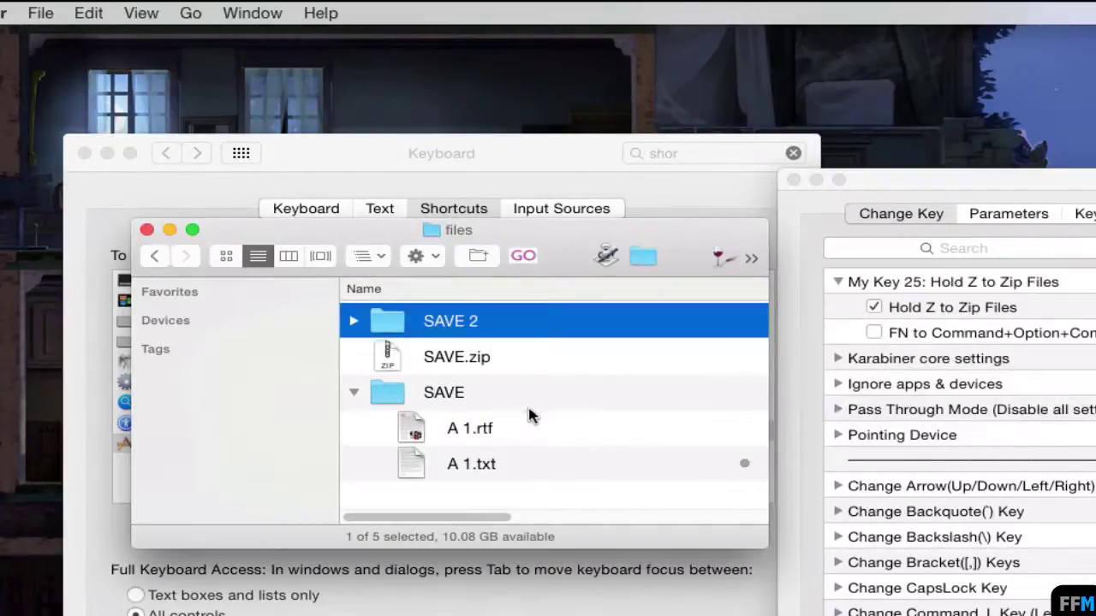
# Check the contents of the extracted SAVE 2 folder, and move SAVE 2 and SAVE.zip to the Trash.
pyautogui.click(354, 322)
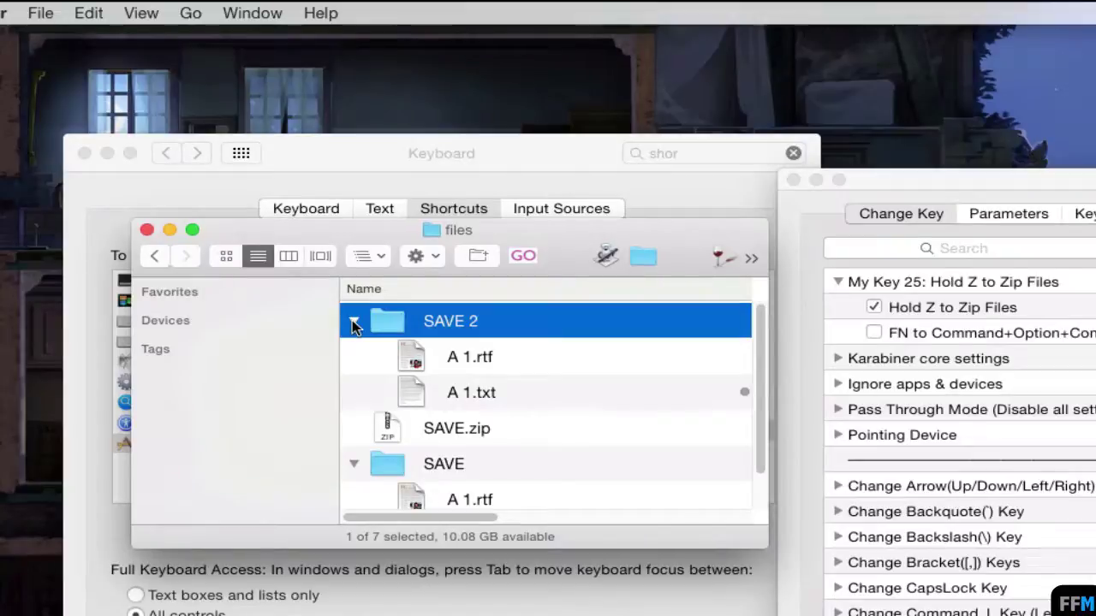
pyautogui.click(353, 322)
pyautogui.keyDown('super'); pyautogui.click(476, 358); pyautogui.keyUp('super')
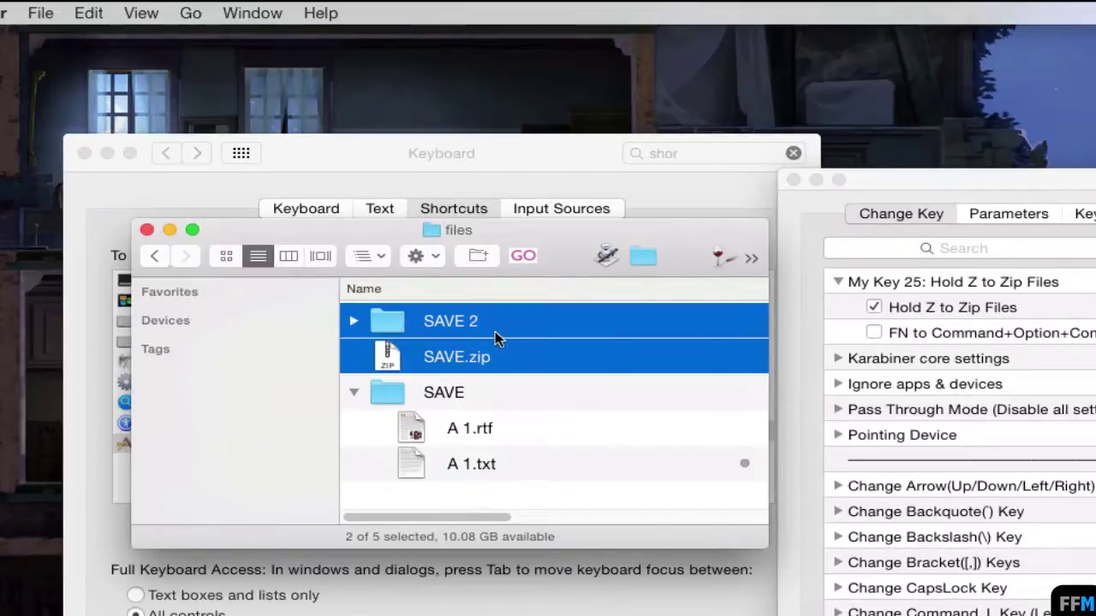
pyautogui.rightClick(496, 332)
pyautogui.click(516, 421)
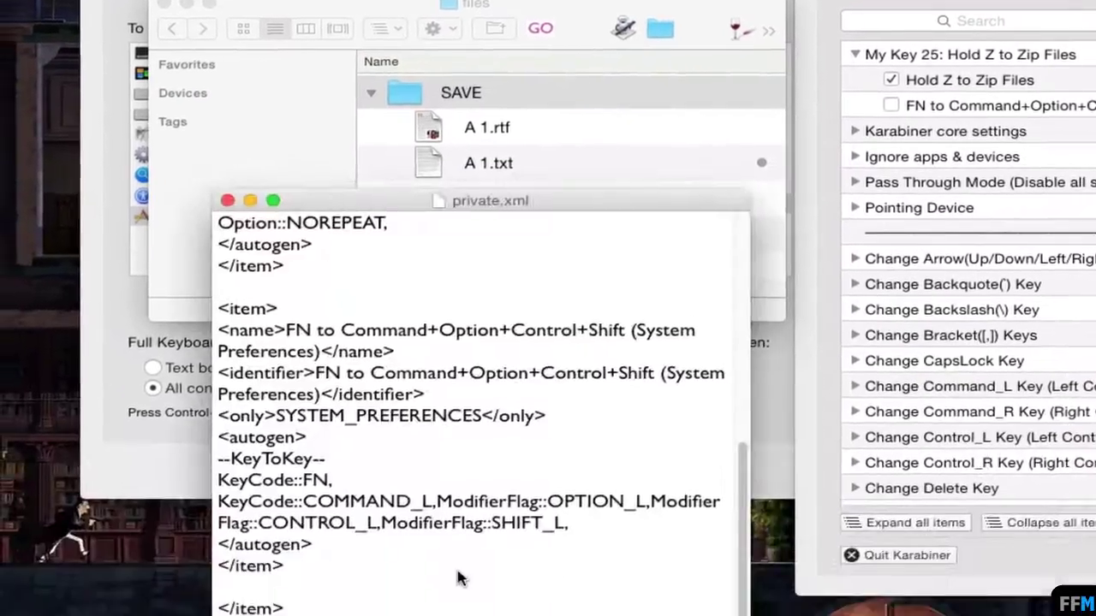
# Switch to private.xml and change the name and identifier of the zip item to Hold C to Zip Files.
pyautogui.scroll(10, 726, 548)
pyautogui.scroll(3, 736, 300)
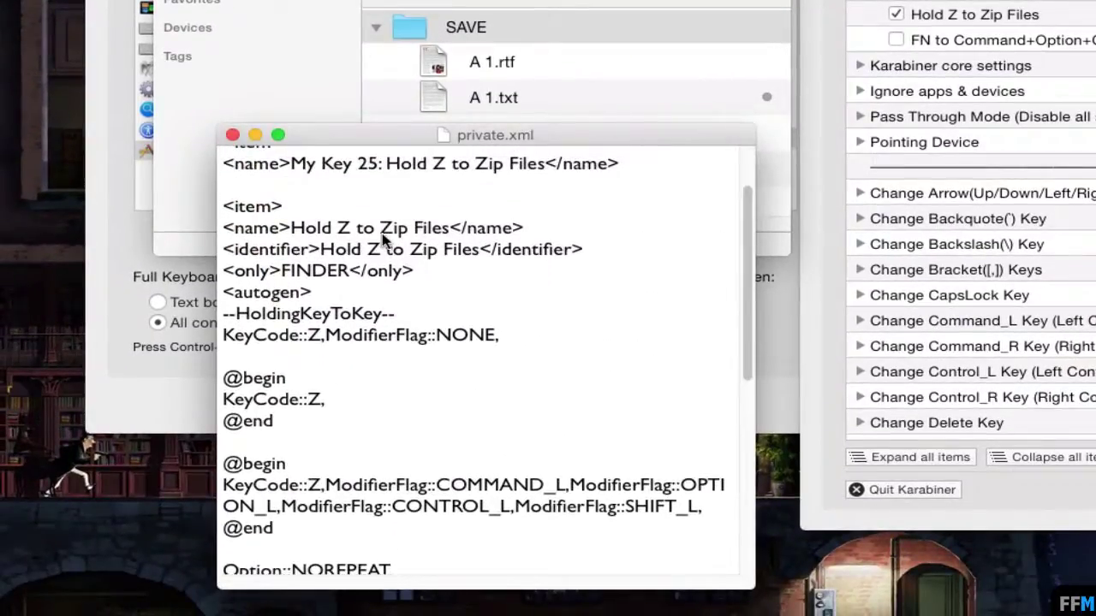
pyautogui.click(351, 228)
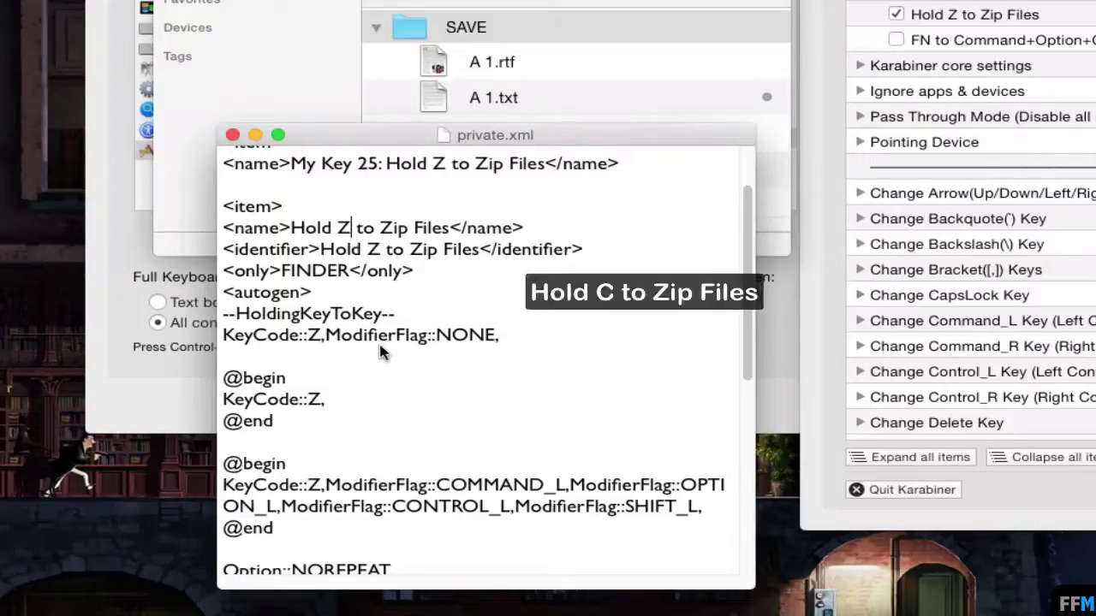
pyautogui.press('BackSpace')
pyautogui.write('C')
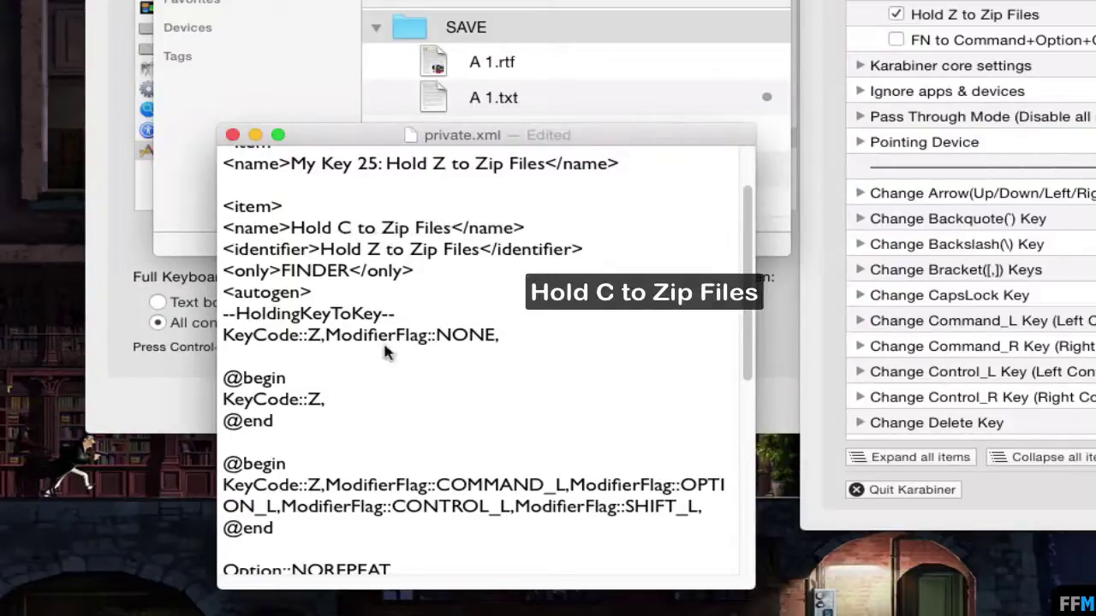
pyautogui.click(381, 249)
pyautogui.press('BackSpace')
pyautogui.write('C')
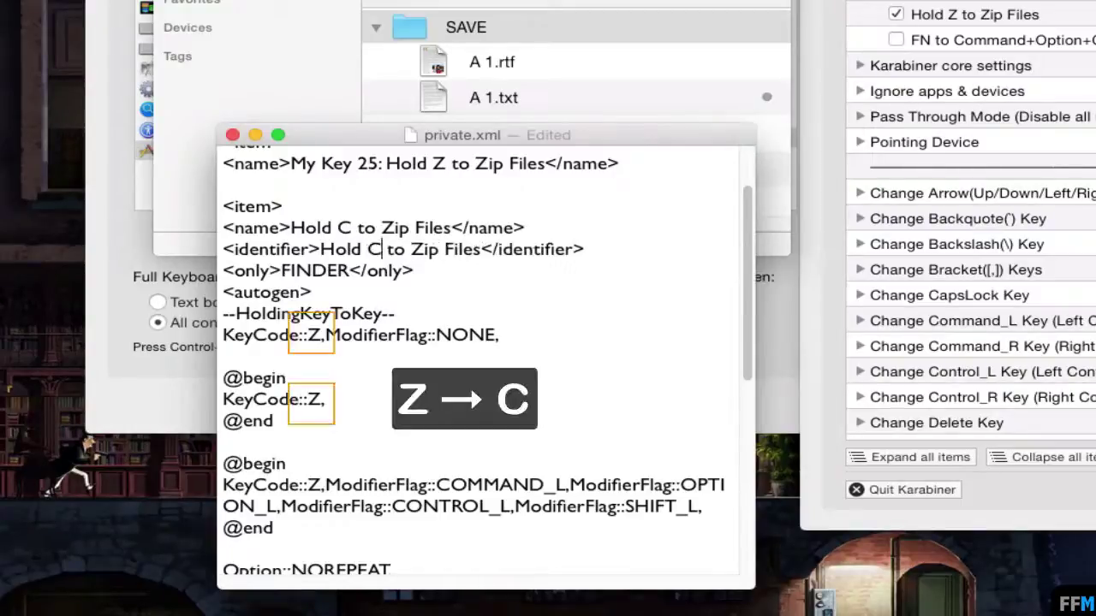
pyautogui.click(321, 334)
pyautogui.press('BackSpace')
pyautogui.write('C')
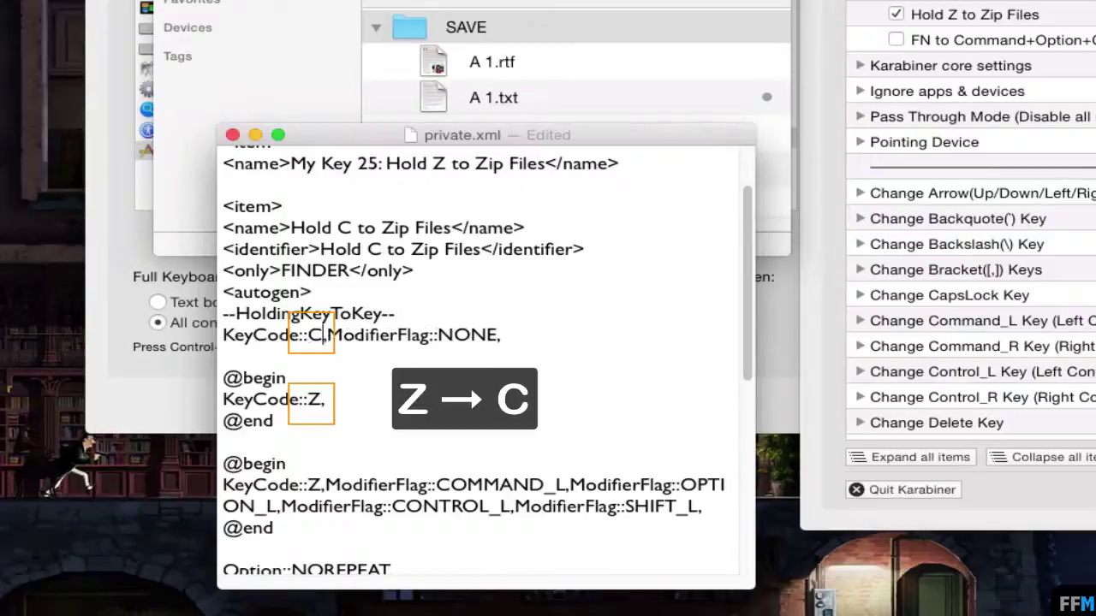
pyautogui.click(323, 400)
pyautogui.write('C')
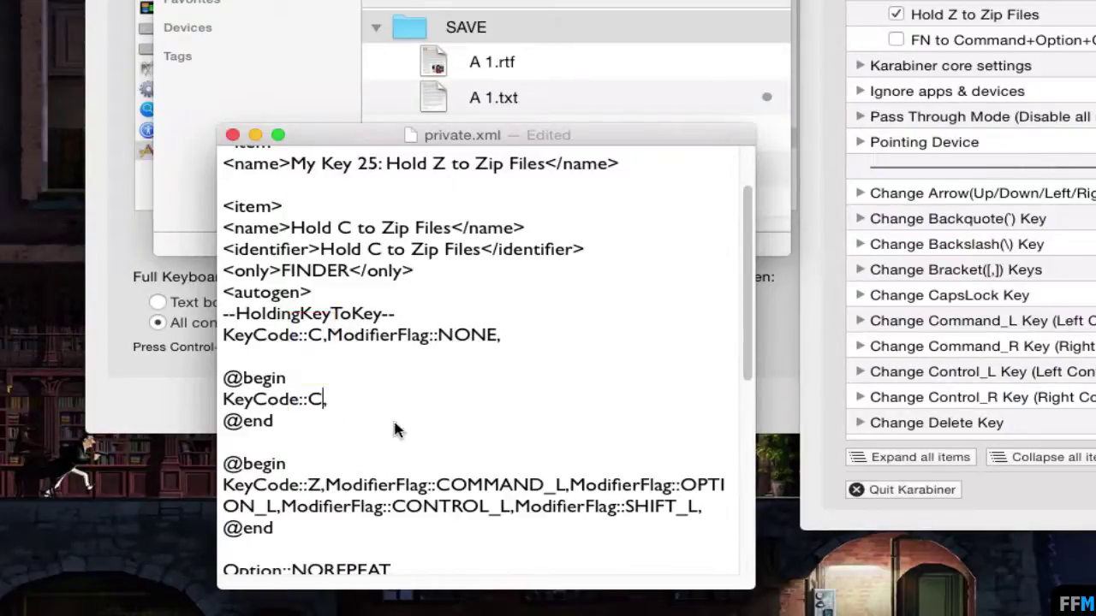
pyautogui.press('super+s')
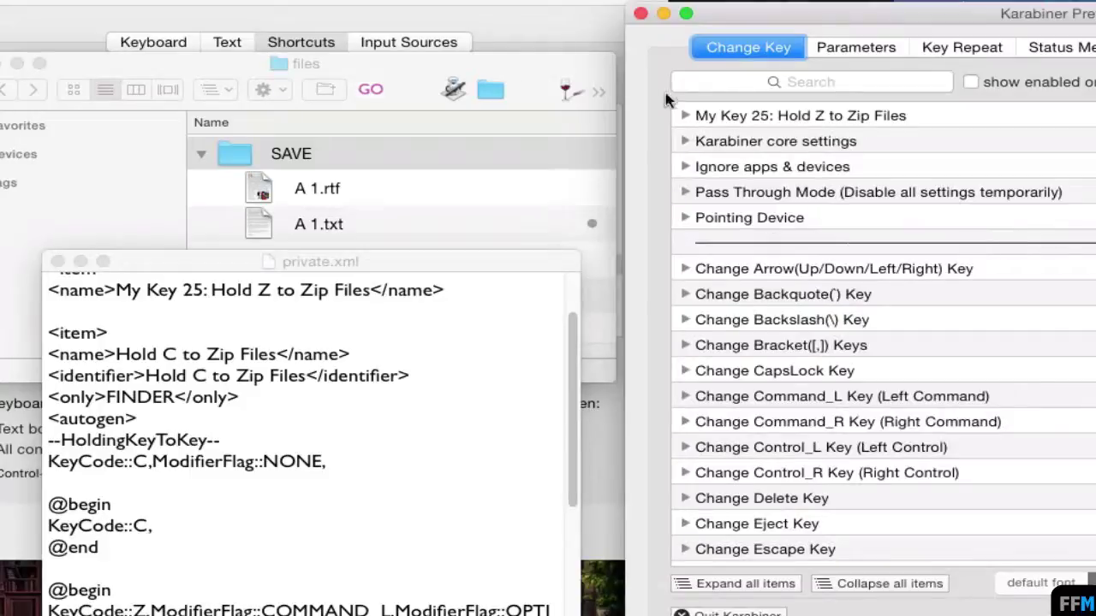
# Switch to Karabiner and enable Hold C to Zip Files under My Key 25.
pyautogui.click(687, 117)
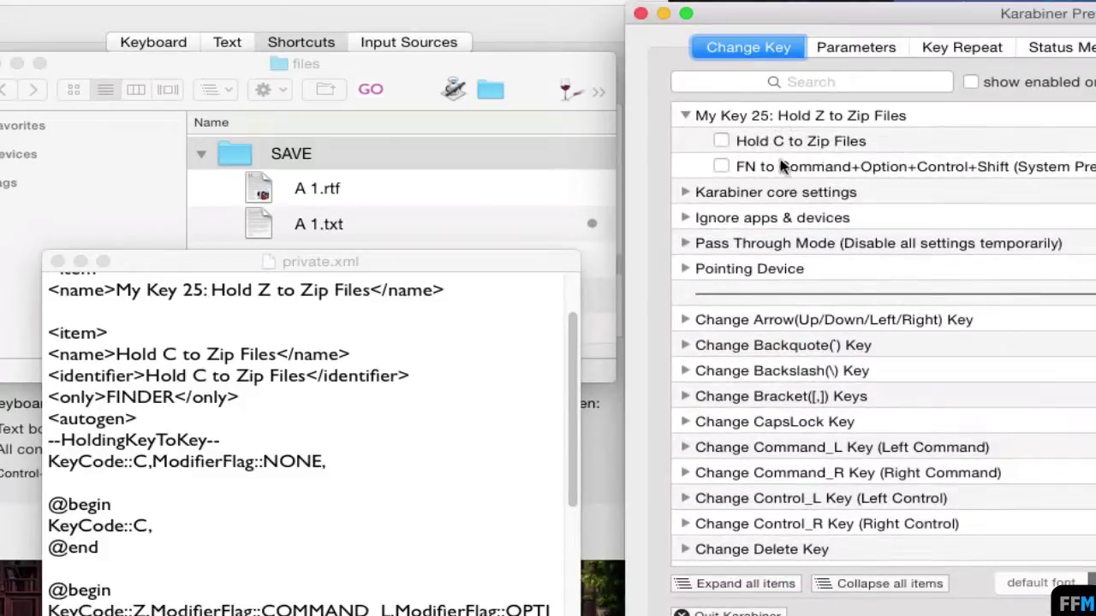
pyautogui.click(720, 140)
# Switch to Finder and test Hold C to Zip Files by zipping A 1.rtf and A 1.txt separately.
pyautogui.click(408, 79)
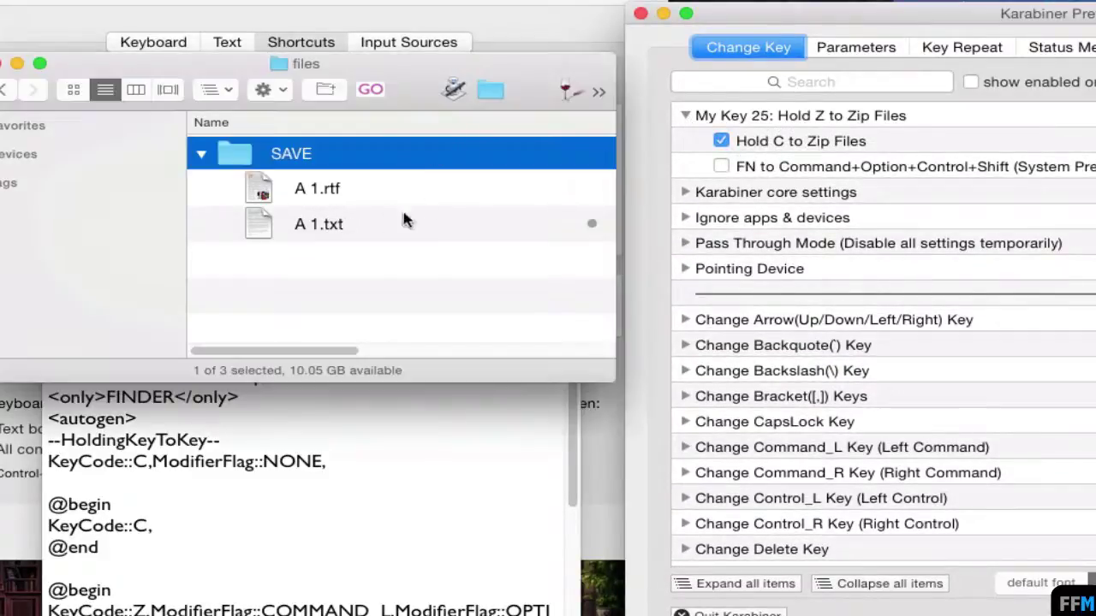
pyautogui.click(374, 199)
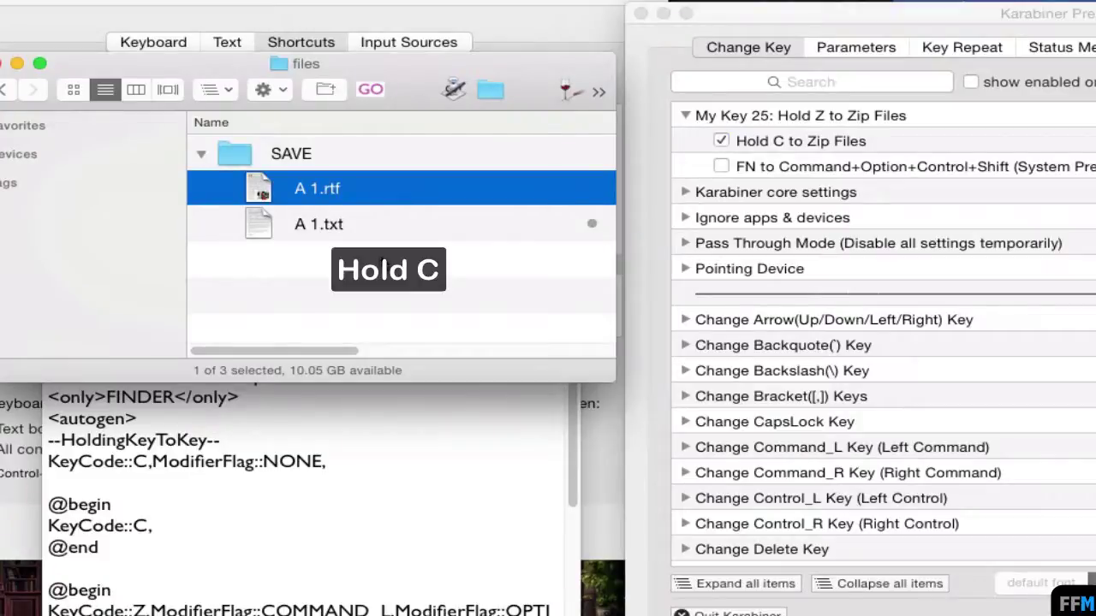
pyautogui.press('c')
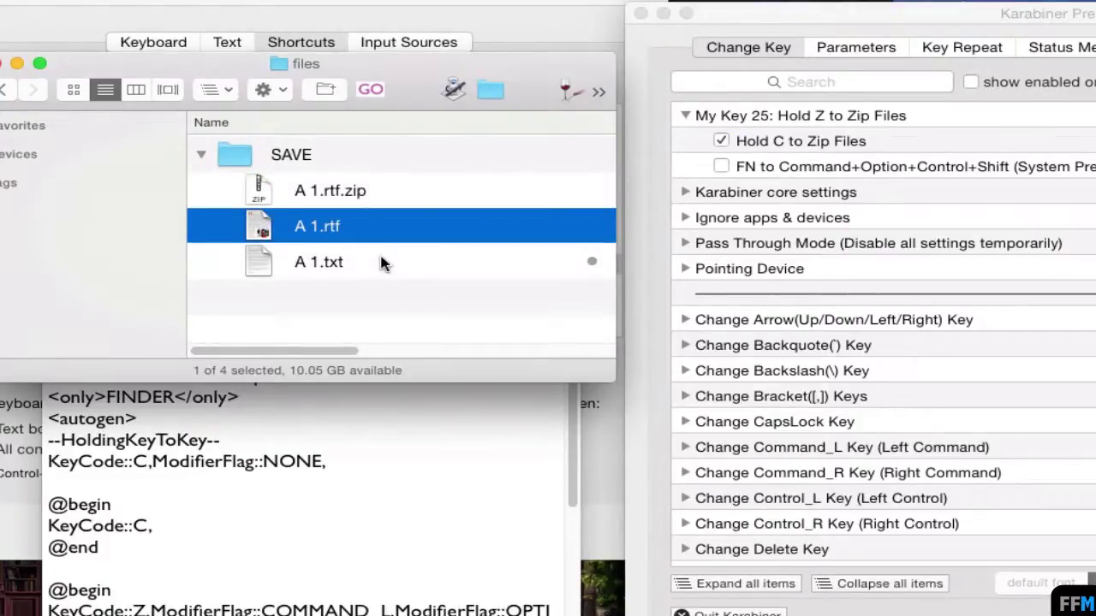
pyautogui.click(366, 259)
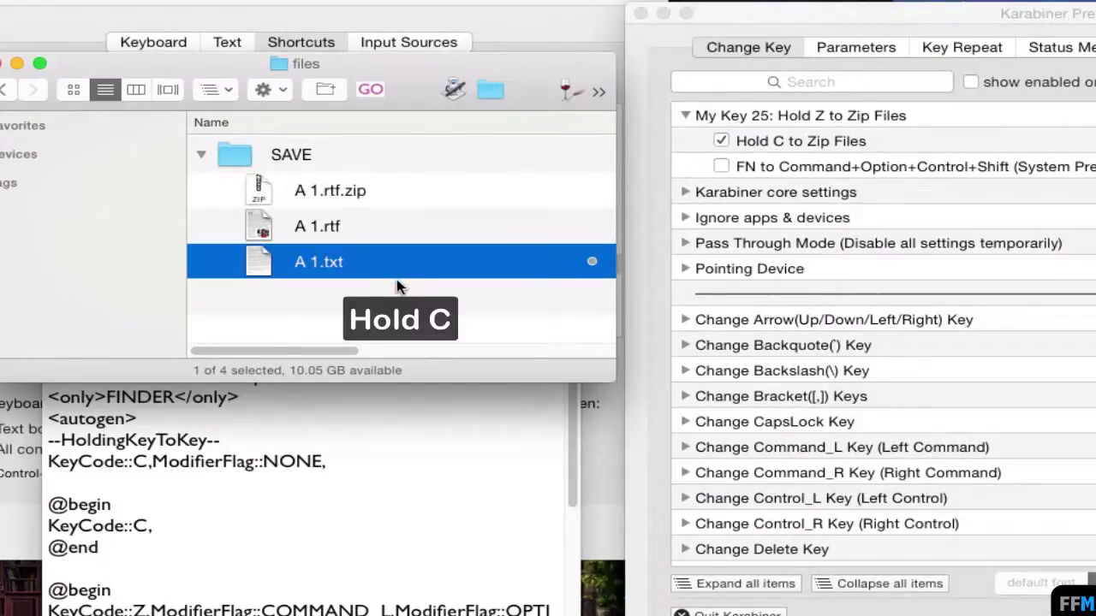
pyautogui.press('c')
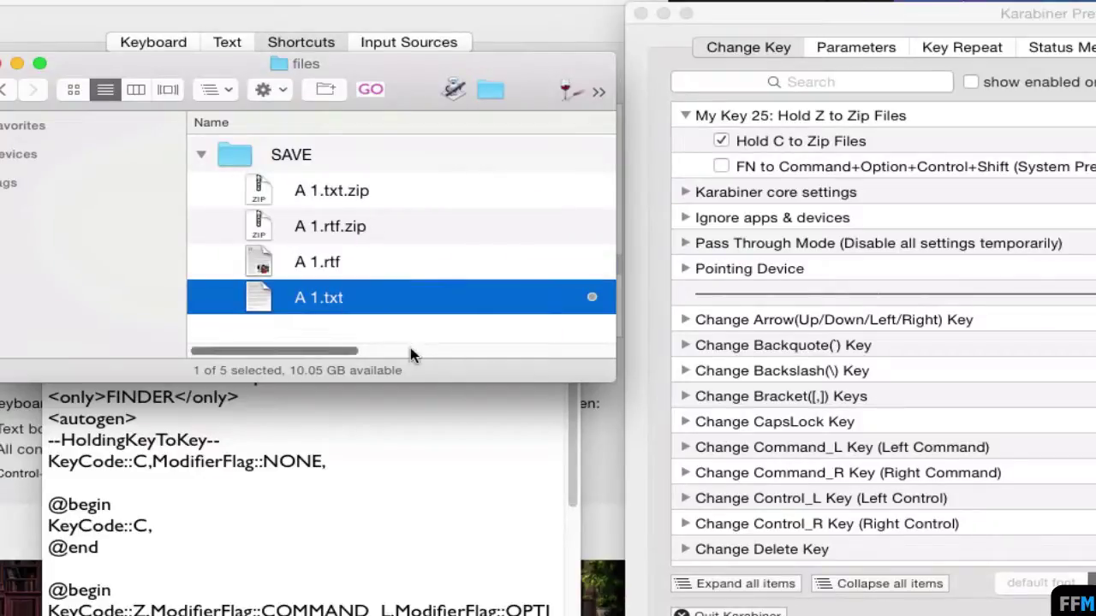